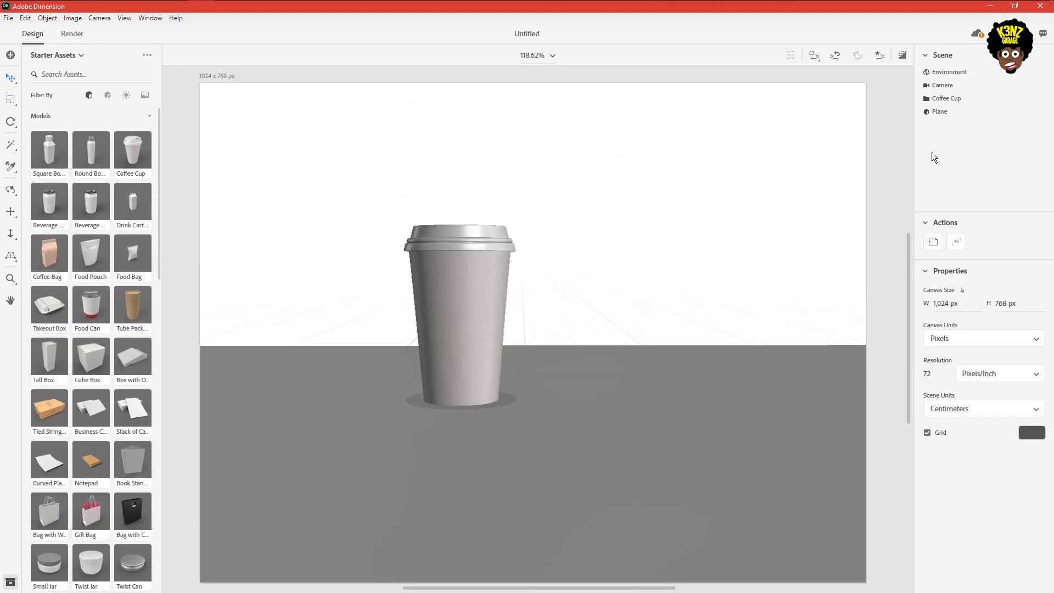
# - Rotate the duplicated coffee cup using the Rotate tool
pyautogui.click(942, 85)
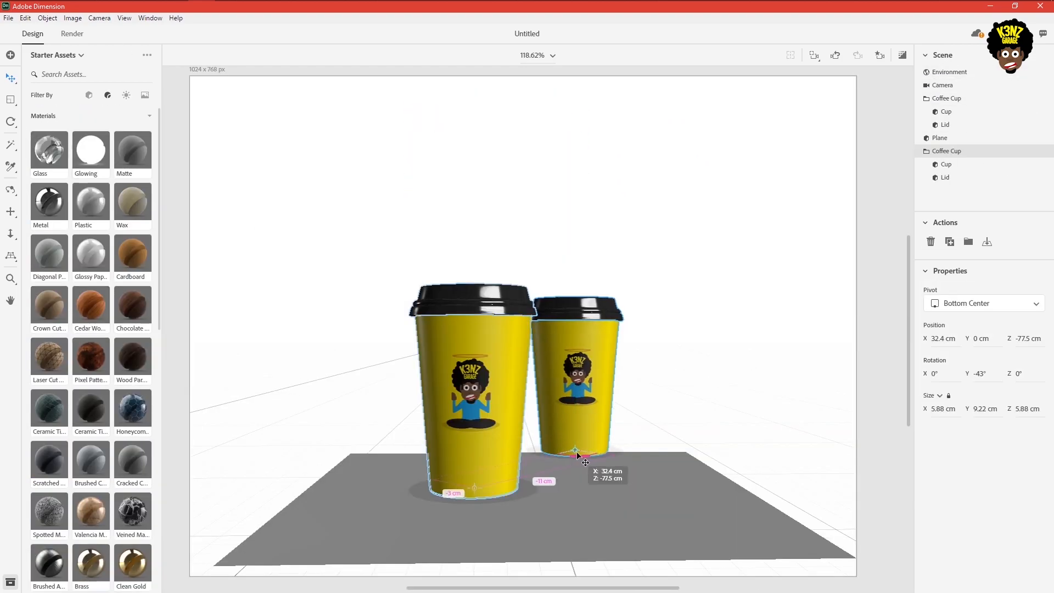
pyautogui.press('r')
pyautogui.moveTo(616, 433); pyautogui.dragTo(633, 444)
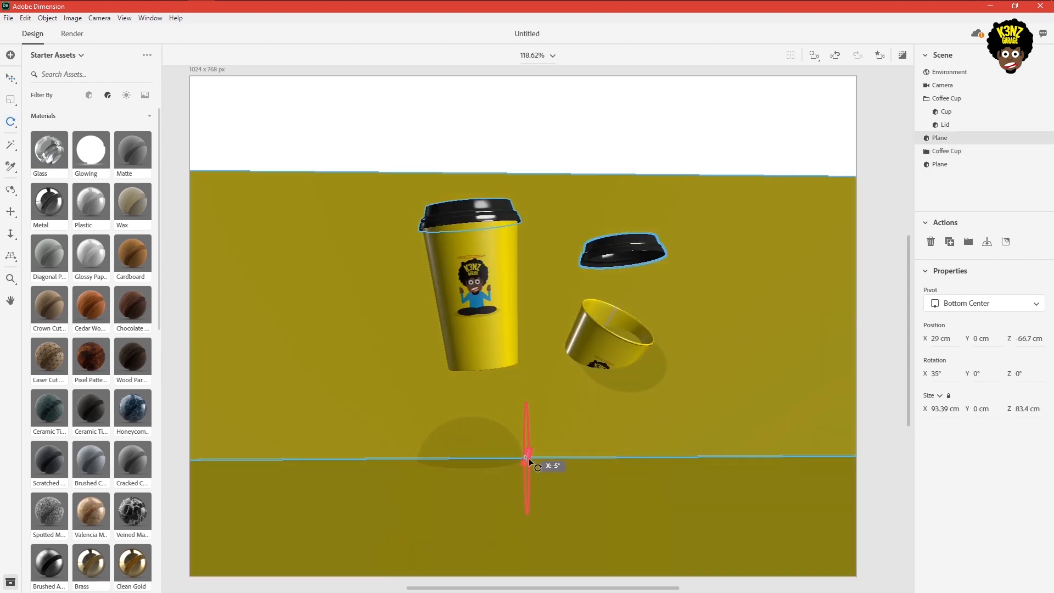
# - Set the selected plane's X rotation to 90° so it stands upright behind the cups
pyautogui.doubleClick(939, 373)
pyautogui.write('90')
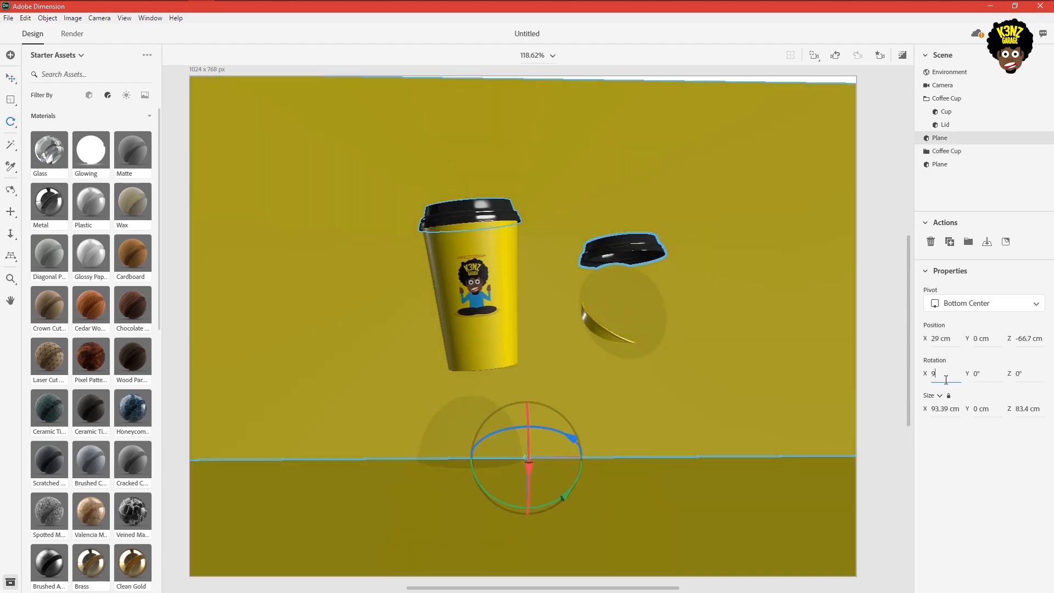
pyautogui.press('Return')
pyautogui.press('v')
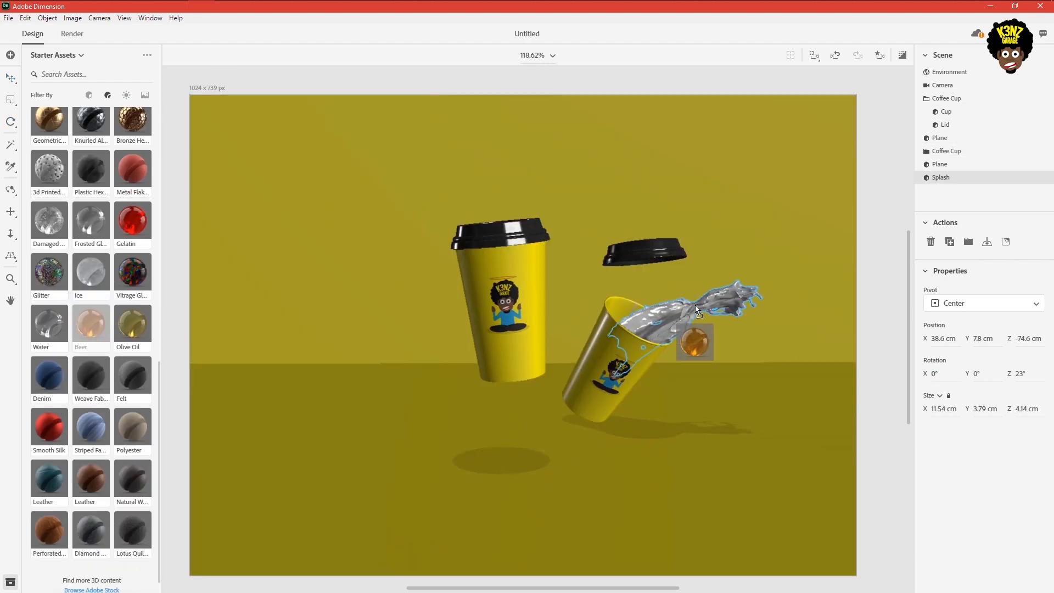
# - Apply the Beer material to the splash and change its base color to a coffee brown
pyautogui.moveTo(695, 304); pyautogui.dragTo(695, 305)
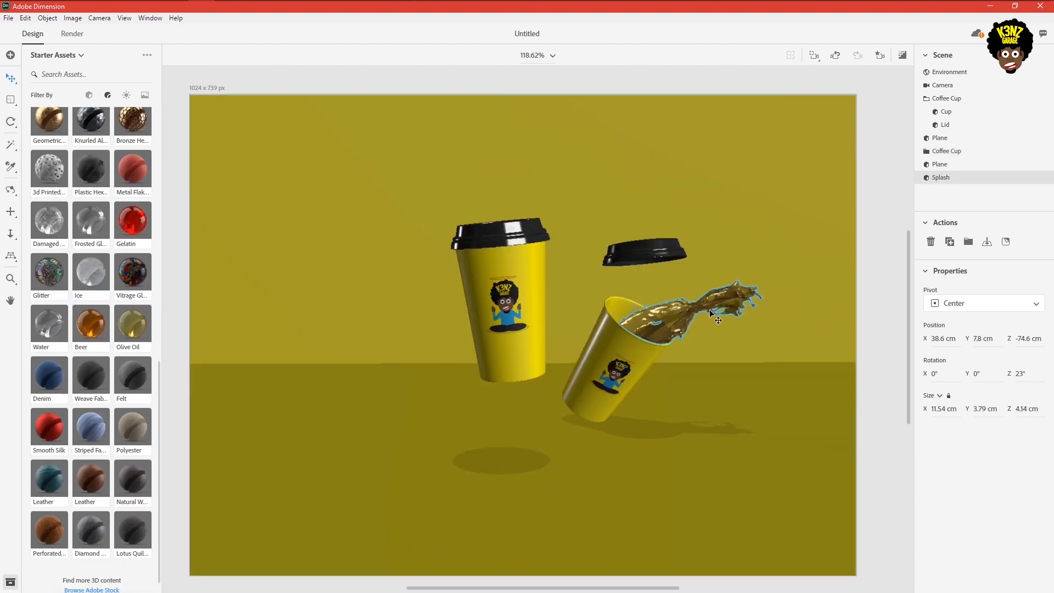
pyautogui.click(1039, 292)
pyautogui.moveTo(937, 212); pyautogui.dragTo(953, 266)
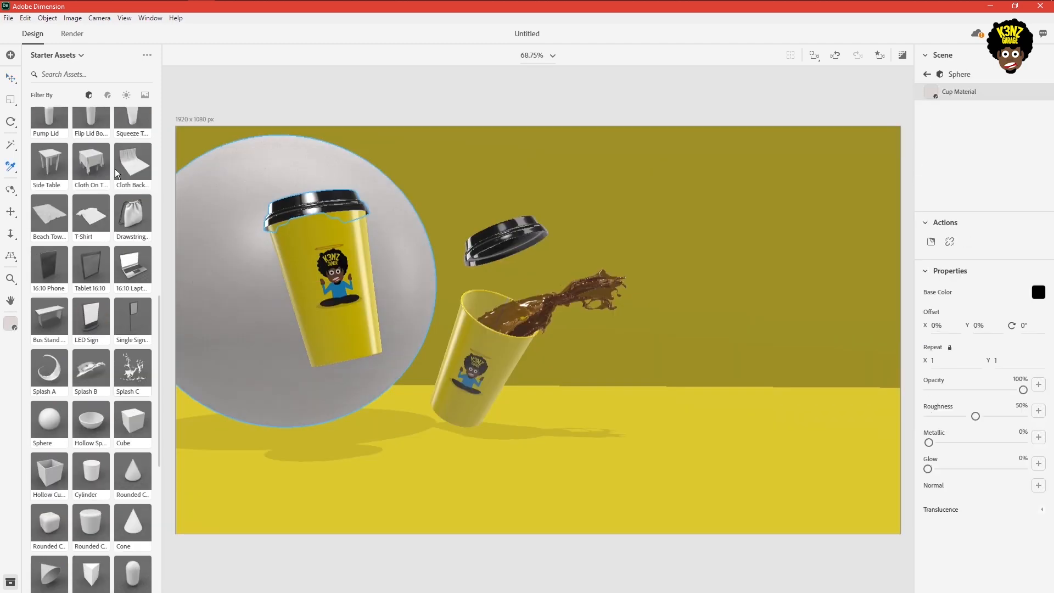
# - Apply the Plastic material to the large sphere and open its base color for editing
pyautogui.scroll(5, 92, 164)
pyautogui.click(107, 95)
pyautogui.moveTo(91, 202); pyautogui.dragTo(236, 324)
pyautogui.click(1039, 292)
# - Render the current view of the paper cup scene locally as a PSD at High (Slow) quality
pyautogui.click(72, 34)
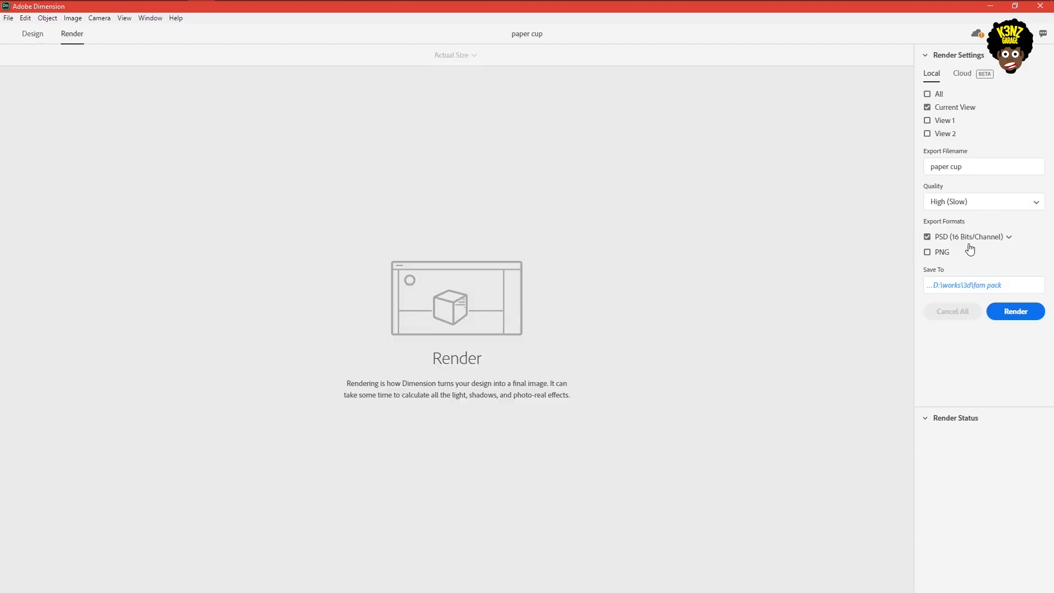
pyautogui.click(1012, 308)
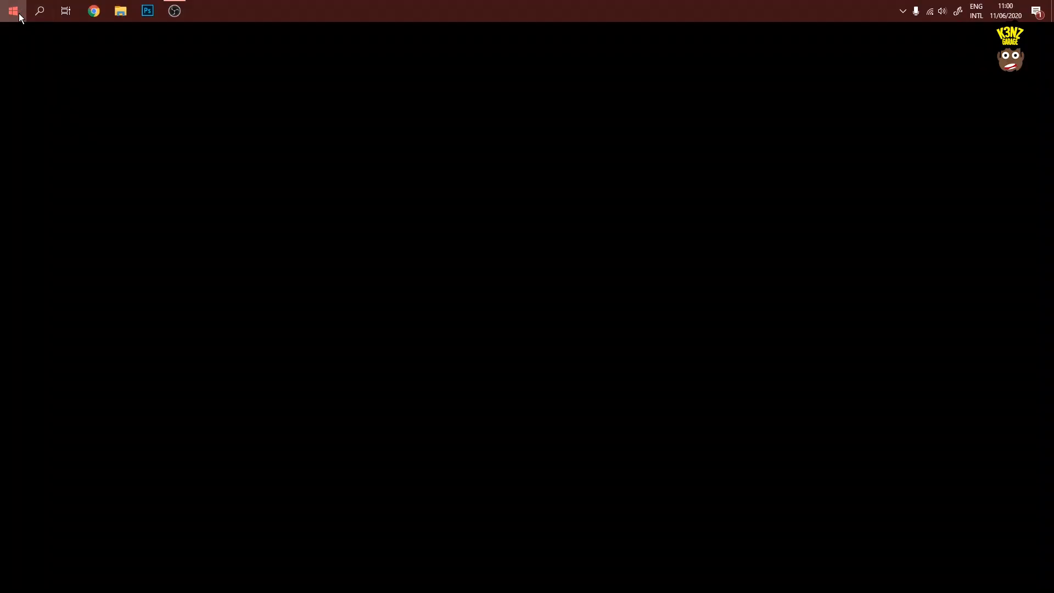
# - Launch Adobe Dimension and create a new blank document
pyautogui.click(19, 15)
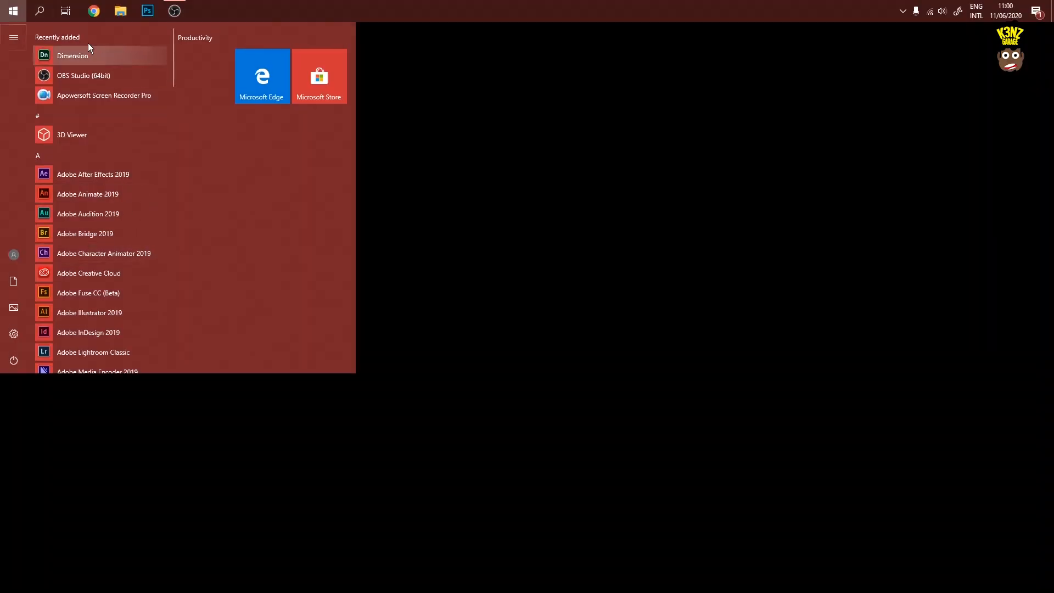
pyautogui.click(83, 49)
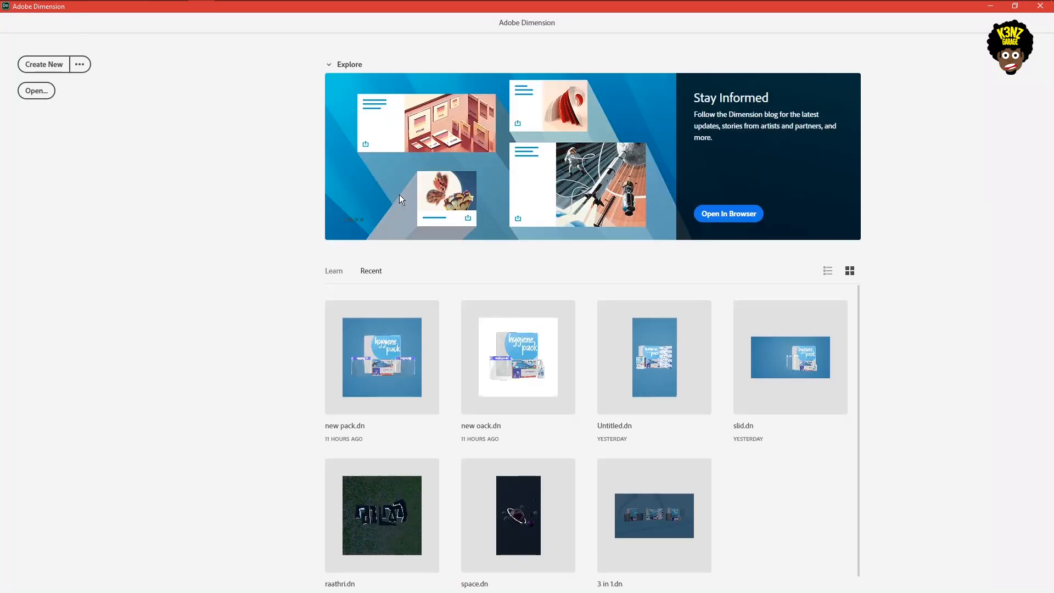
pyautogui.click(52, 66)
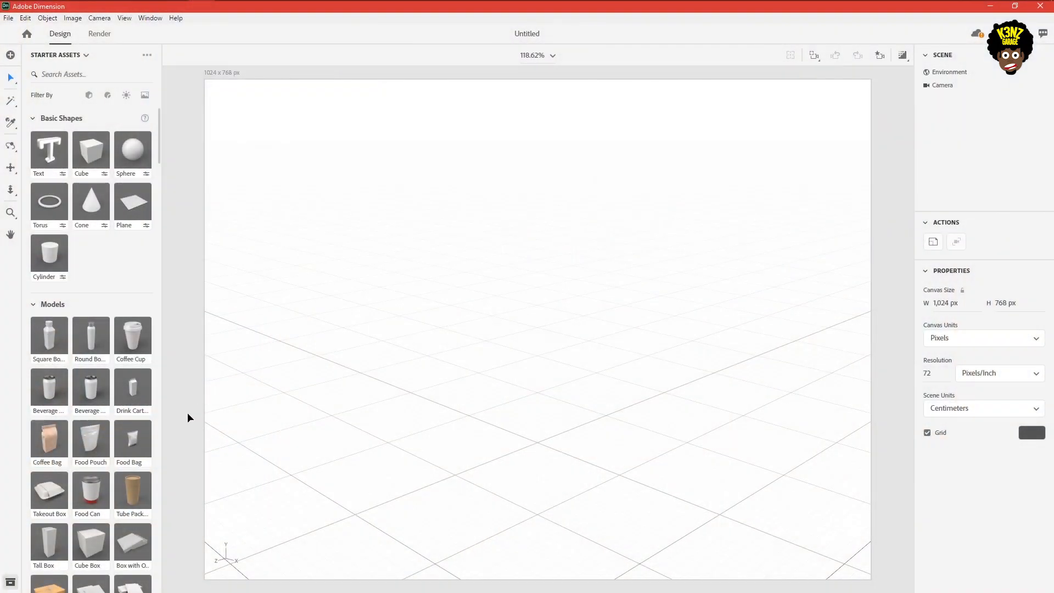
# - Place a Twist Jar model from the starter assets in the middle of the scene
pyautogui.scroll(-7, 140, 442)
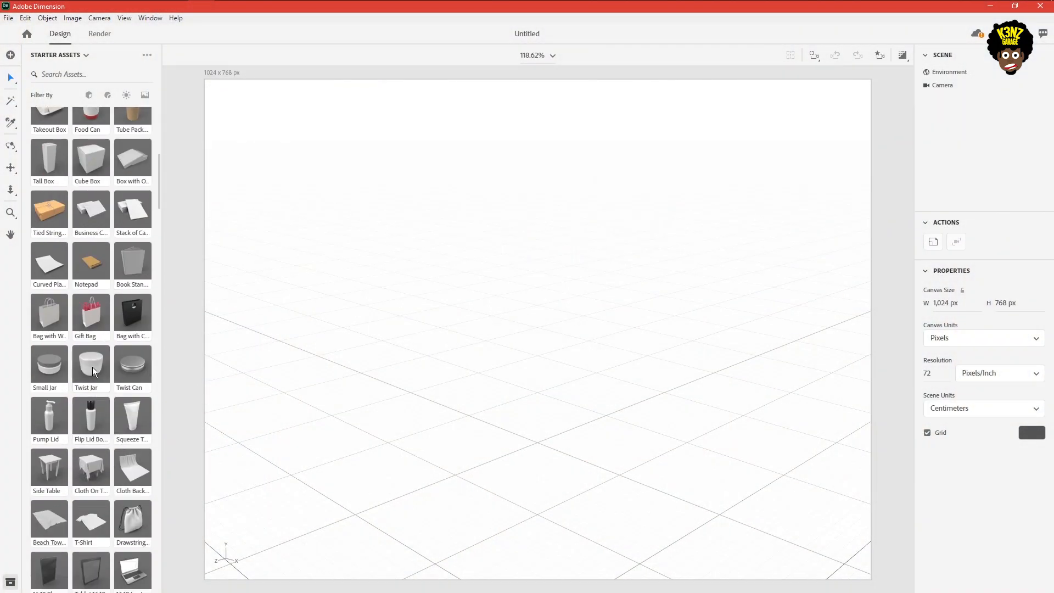
pyautogui.moveTo(92, 367); pyautogui.dragTo(539, 443)
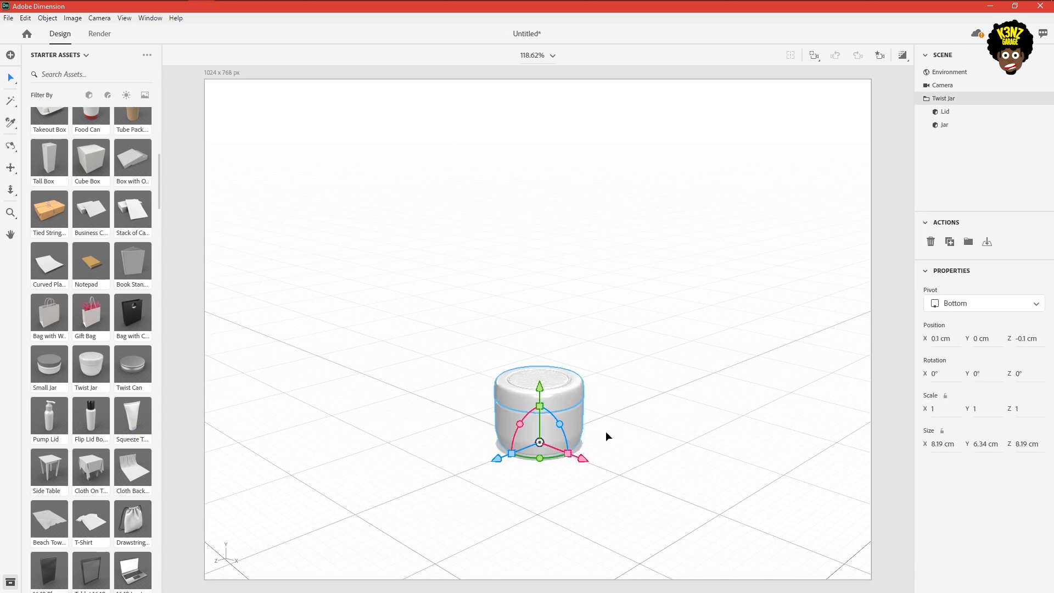
pyautogui.moveTo(606, 432); pyautogui.dragTo(741, 372, button='right')
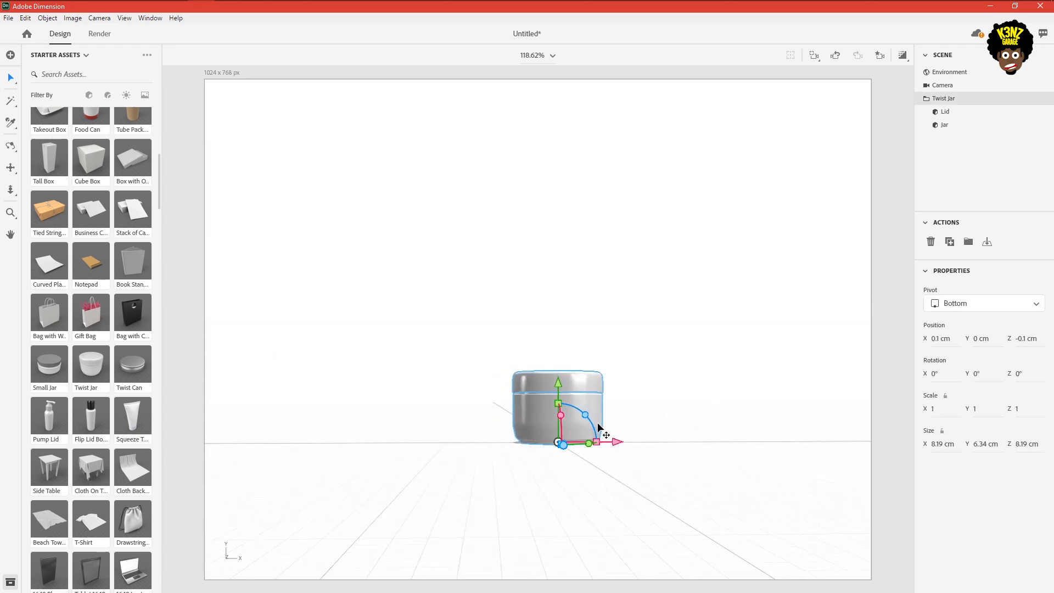
pyautogui.scroll(2, 615, 430)
# - Set the base color of the Jar material to black (RGB 0, 0, 0)
pyautogui.click(947, 126)
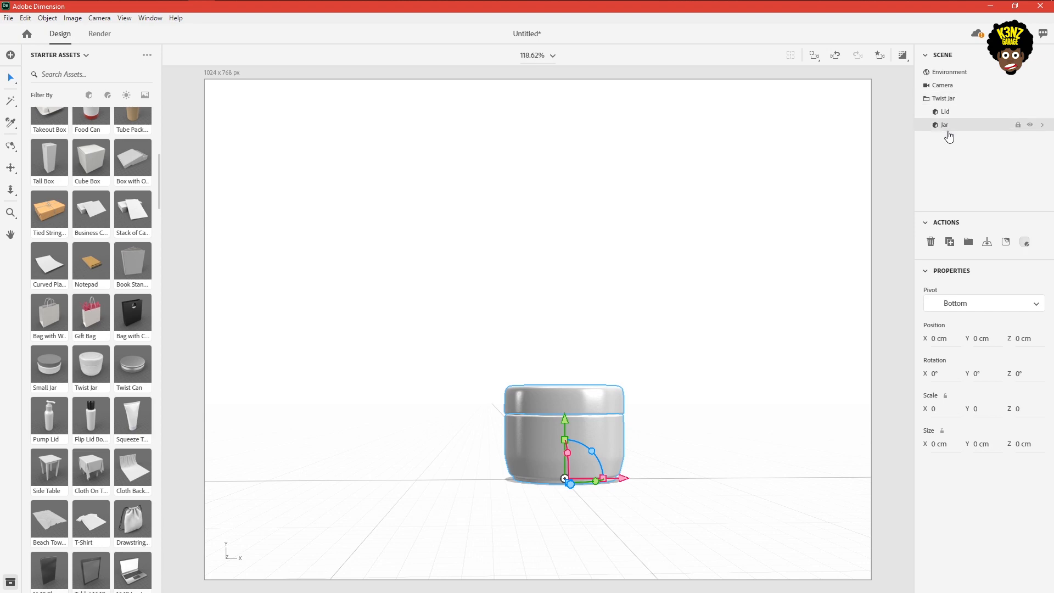
pyautogui.click(1025, 243)
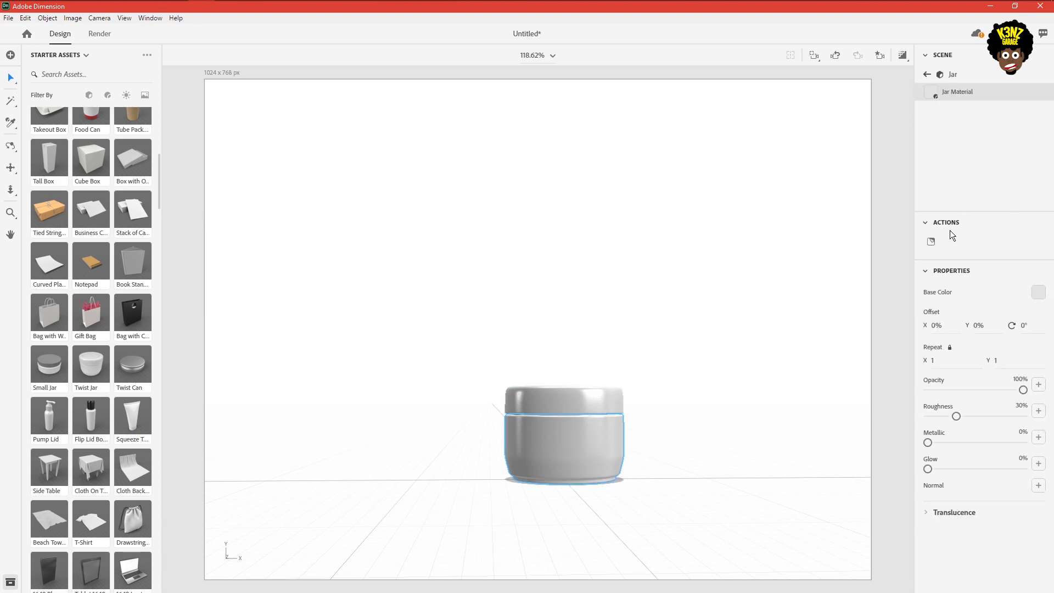
pyautogui.click(1037, 294)
pyautogui.moveTo(929, 289); pyautogui.dragTo(858, 360)
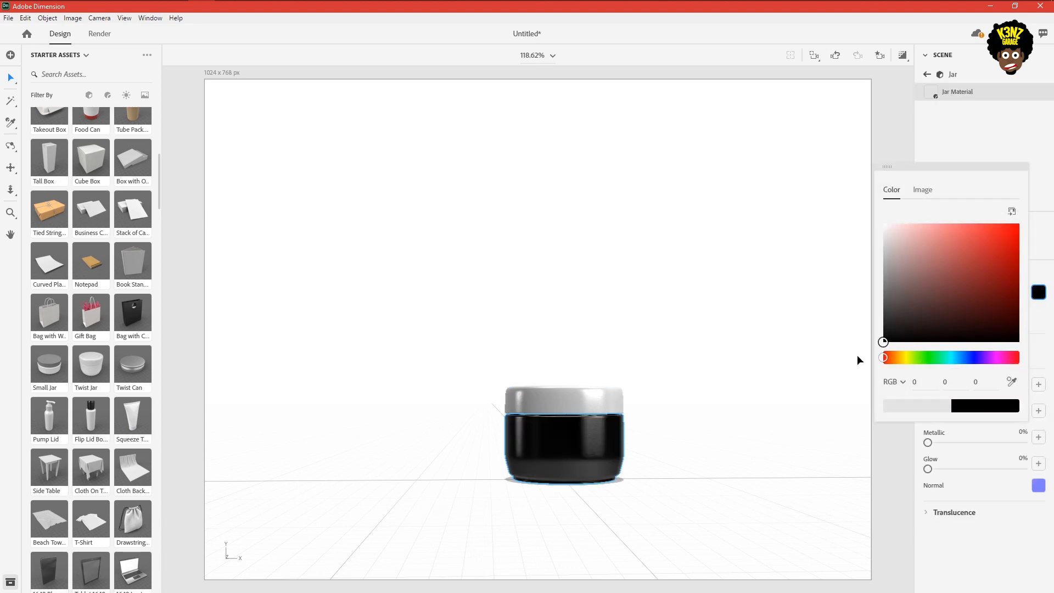
pyautogui.click(966, 106)
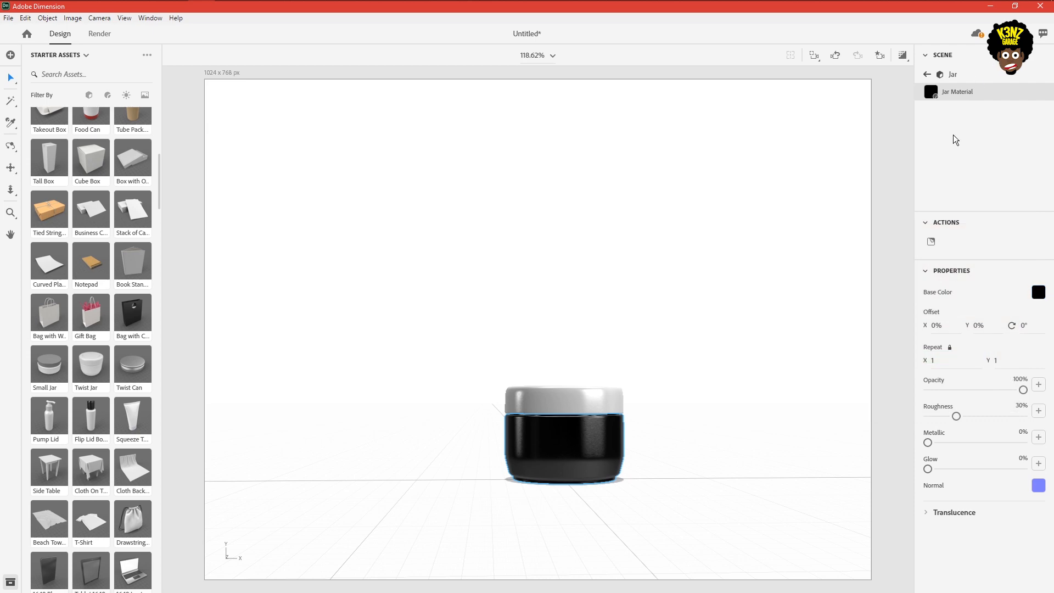
pyautogui.click(925, 75)
# - Place the "design" image on the jar as a decal, enlarge it to about 20.6% and center the glow logo on the front
pyautogui.click(1003, 240)
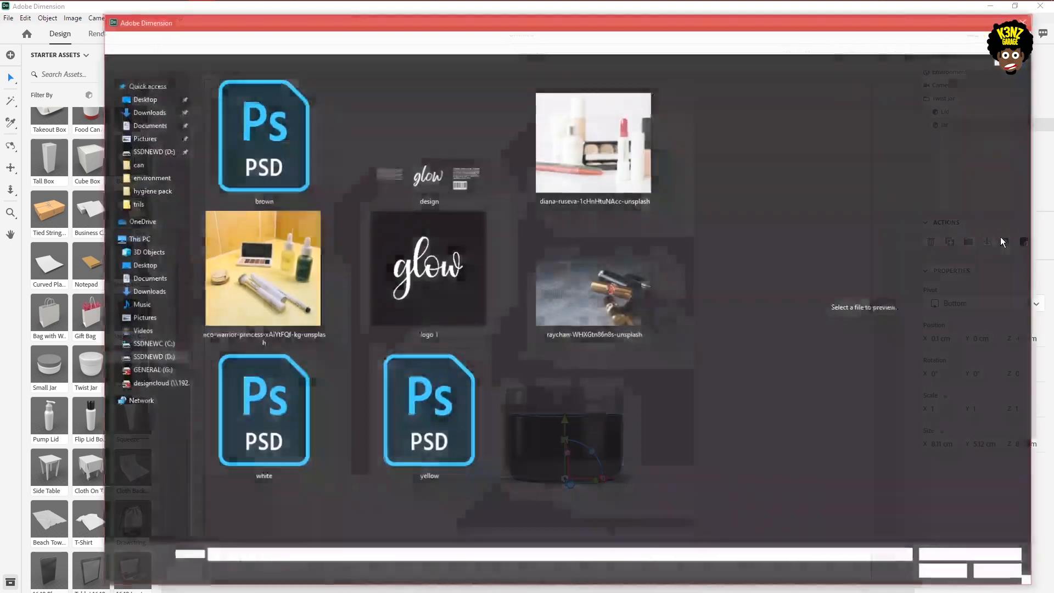
pyautogui.doubleClick(477, 173)
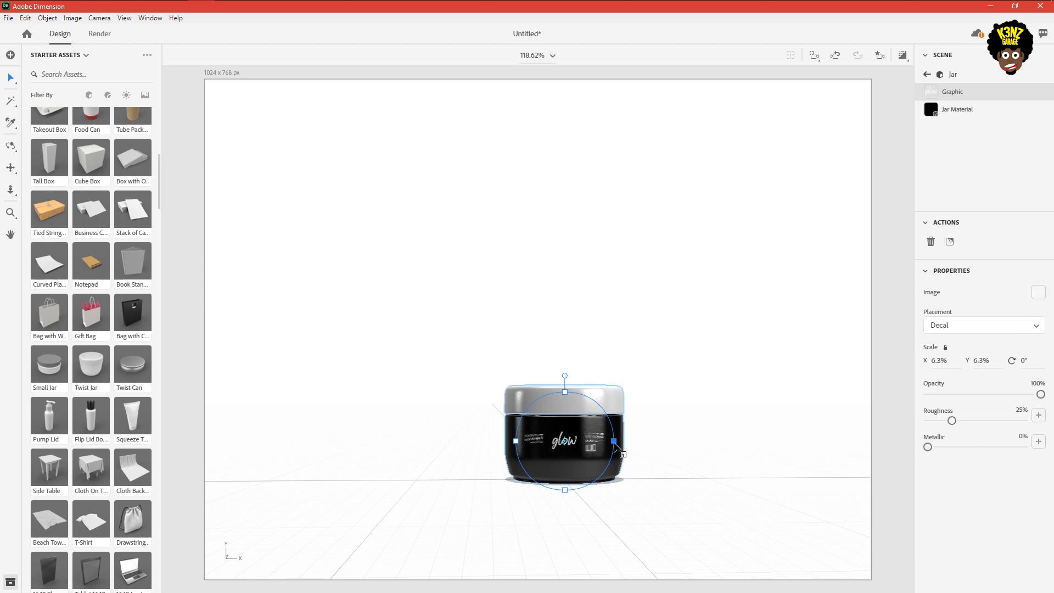
pyautogui.moveTo(615, 442); pyautogui.dragTo(727, 433)
pyautogui.moveTo(553, 448); pyautogui.dragTo(548, 452)
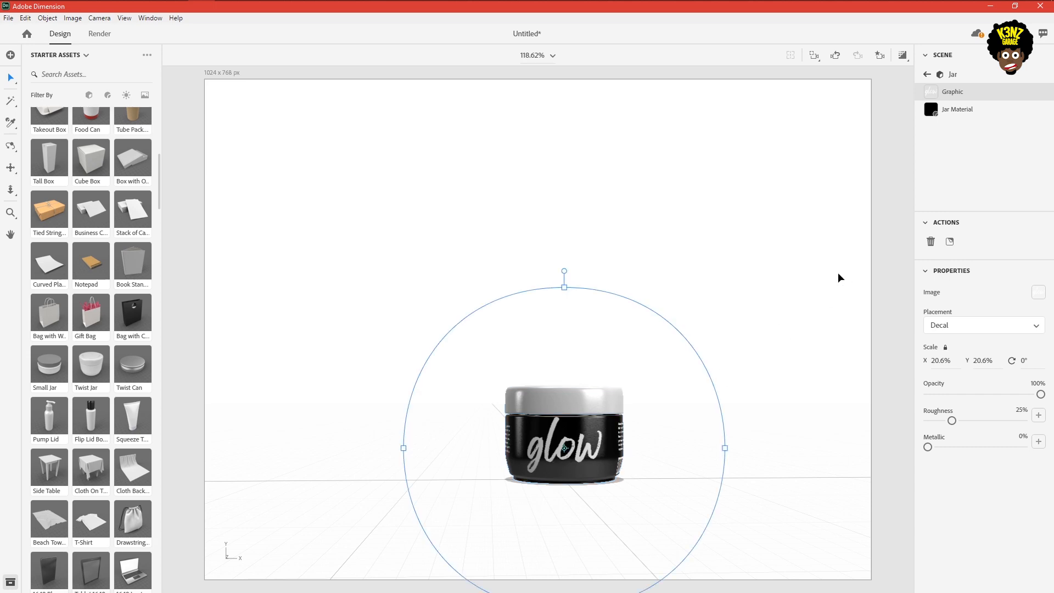
# - Change the base color of the Lid material to a muted dark red
pyautogui.click(927, 75)
pyautogui.click(944, 112)
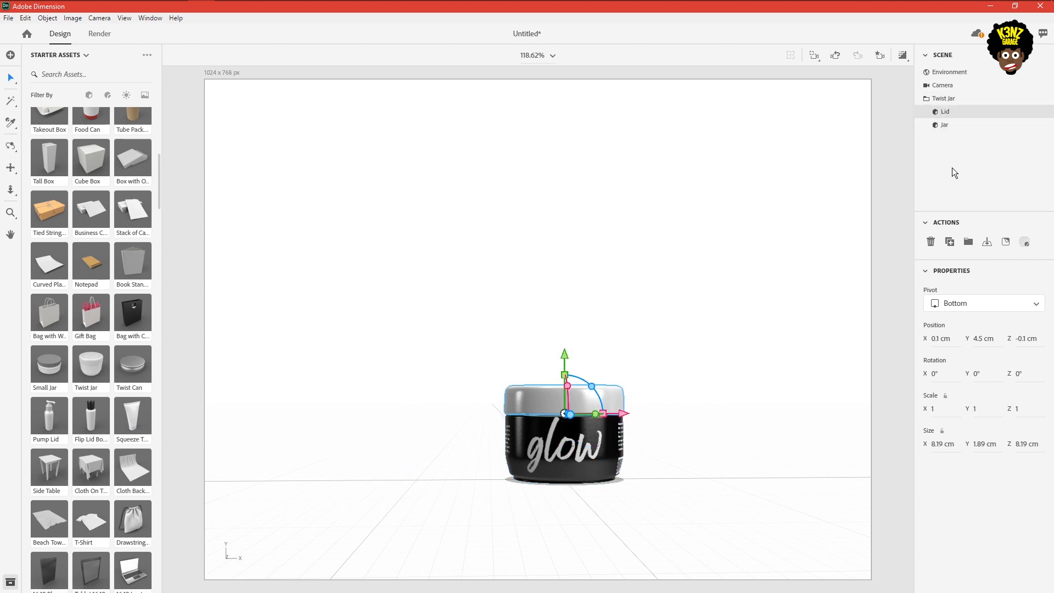
pyautogui.click(1011, 244)
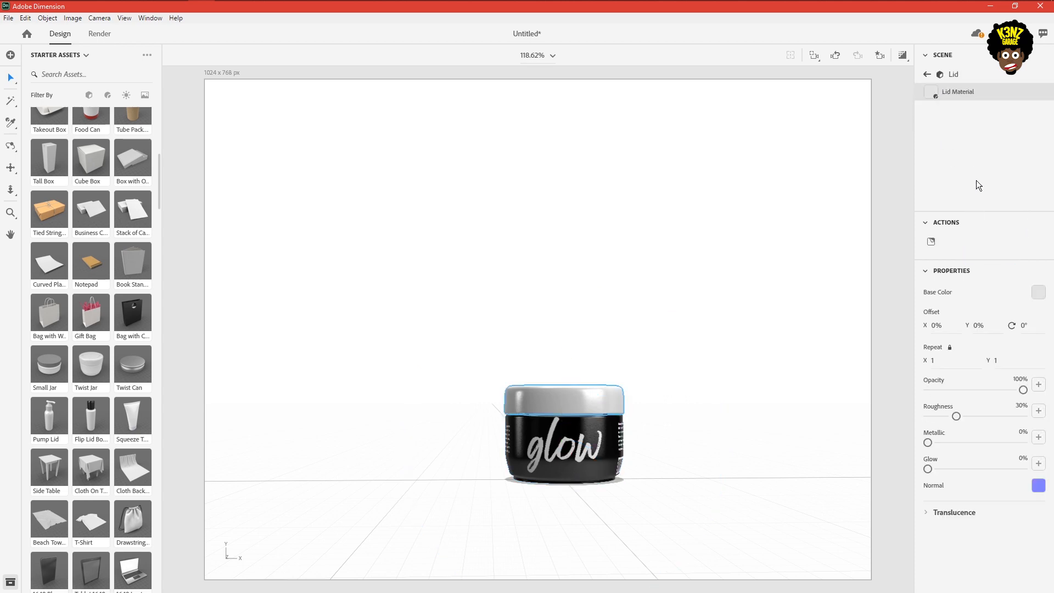
pyautogui.click(1038, 292)
pyautogui.moveTo(954, 257)
pyautogui.mouseDown()
pyautogui.moveTo(970, 247)
pyautogui.moveTo(962, 264)
pyautogui.mouseUp()
pyautogui.click(878, 105)
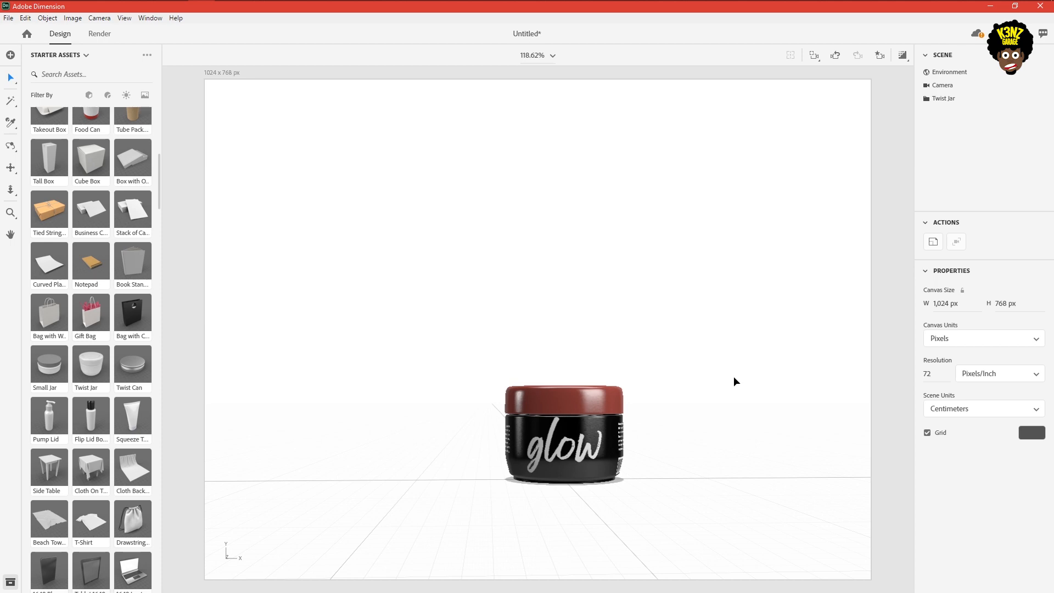
# - Reframe the camera so the jar appears slightly larger and nearer the middle of the canvas
pyautogui.scroll(4, 634, 379)
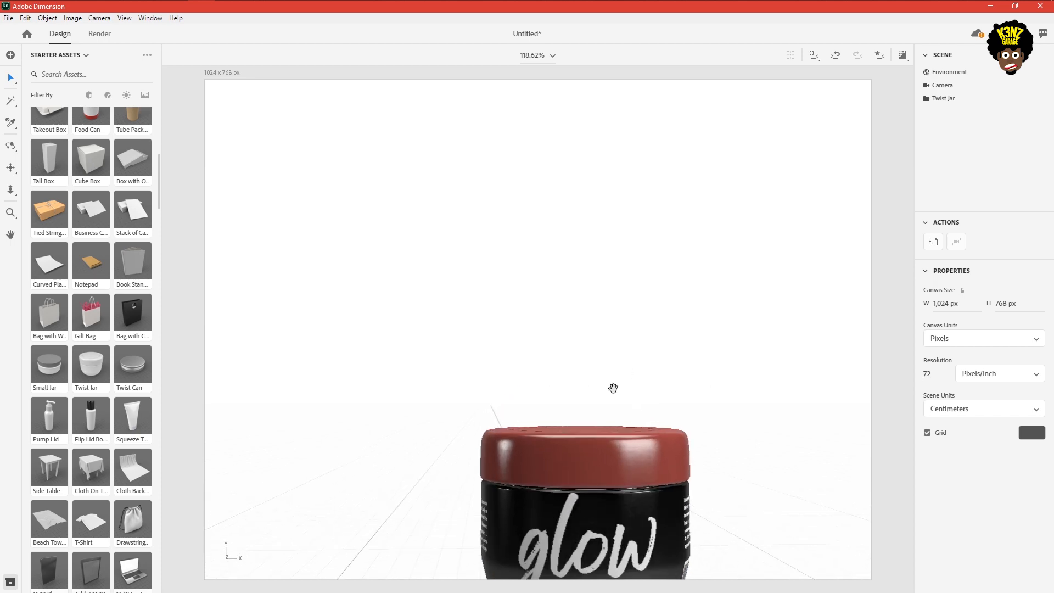
pyautogui.moveTo(584, 373); pyautogui.dragTo(560, 264, button='middle')
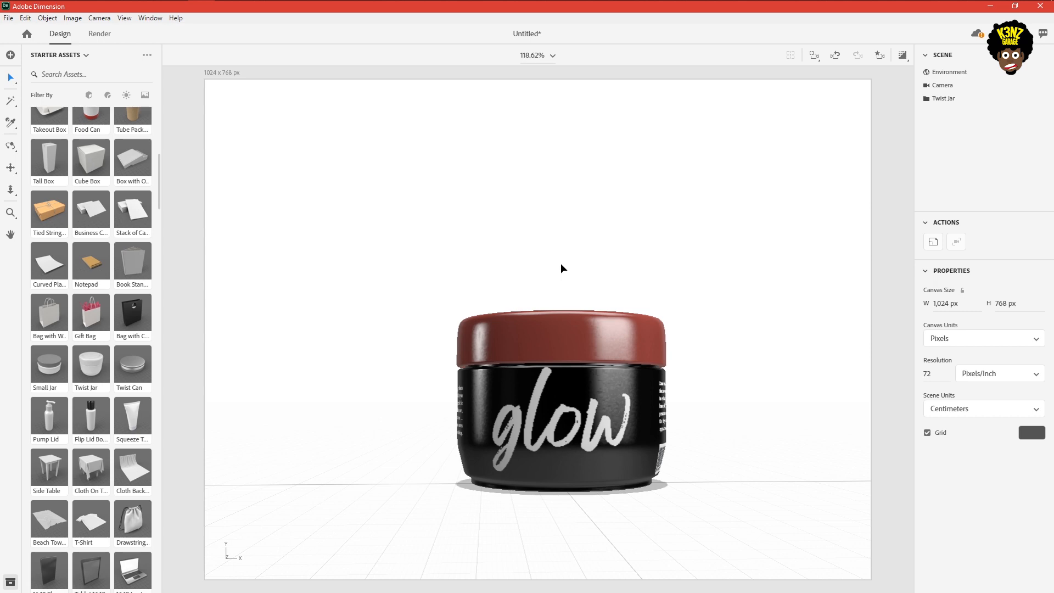
pyautogui.moveTo(594, 312)
pyautogui.mouseDown(button='right')
pyautogui.moveTo(600, 341)
pyautogui.moveTo(593, 316)
pyautogui.mouseUp(button='right')
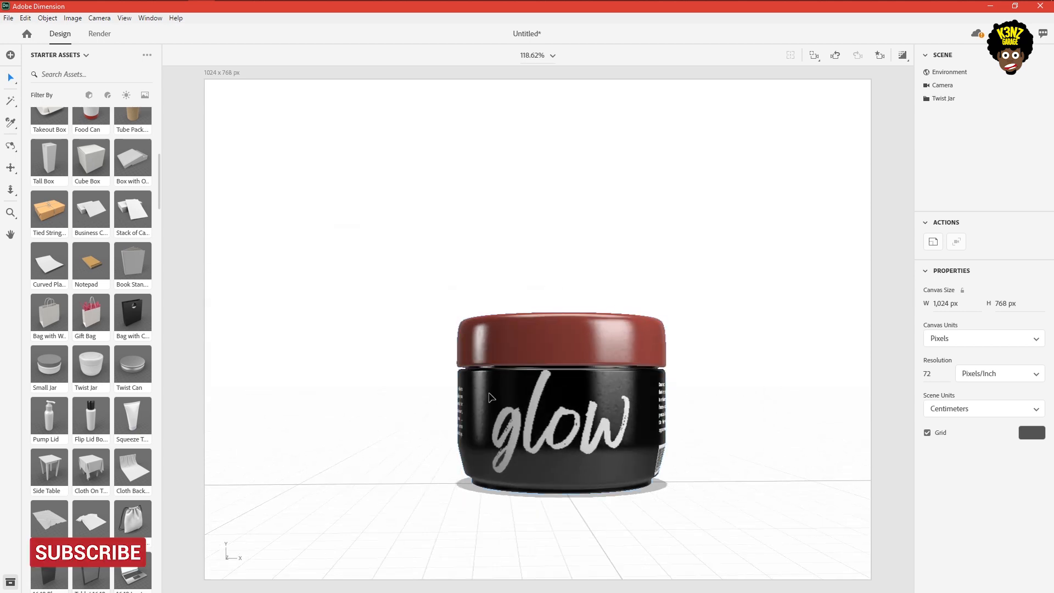
pyautogui.scroll(-5, 632, 452)
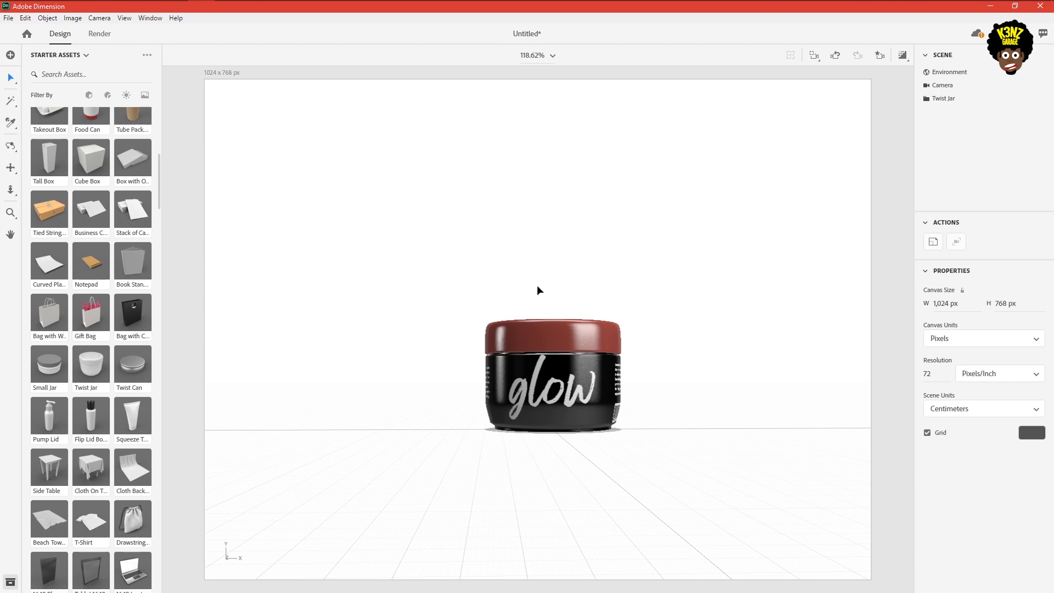
# - Look through the starter models, the directional and environment lights, the background images and the camera tools
pyautogui.scroll(7, 44, 333)
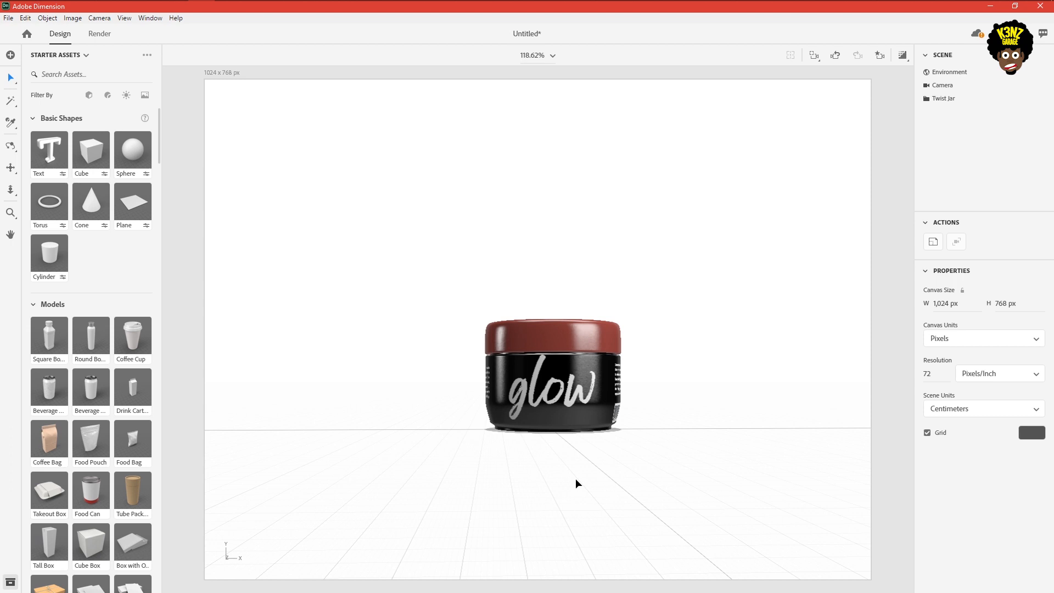
pyautogui.scroll(-3, 635, 432)
pyautogui.scroll(2, 619, 429)
pyautogui.scroll(1, 618, 429)
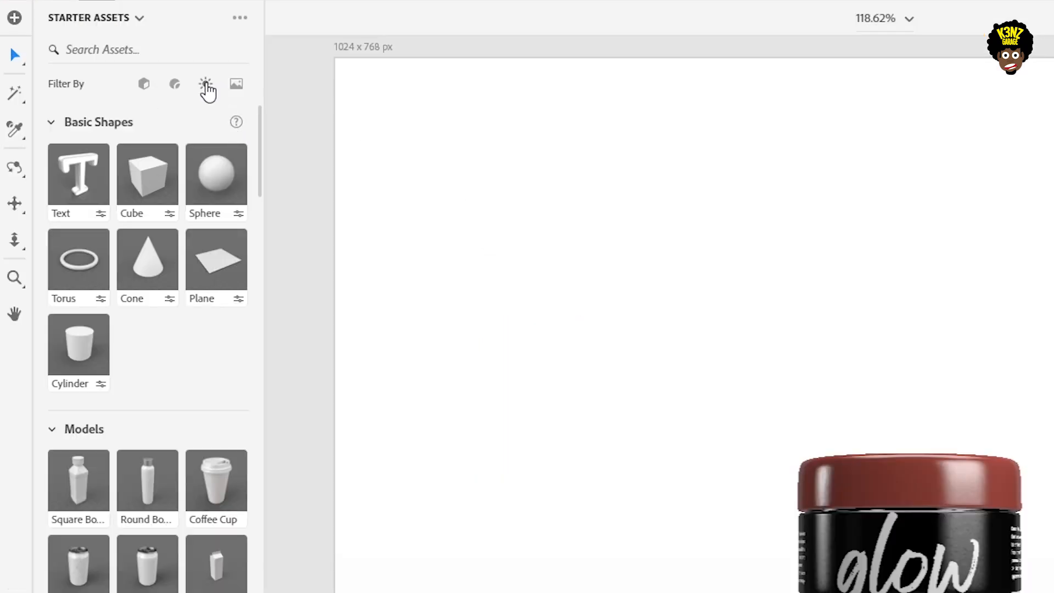
pyautogui.click(206, 85)
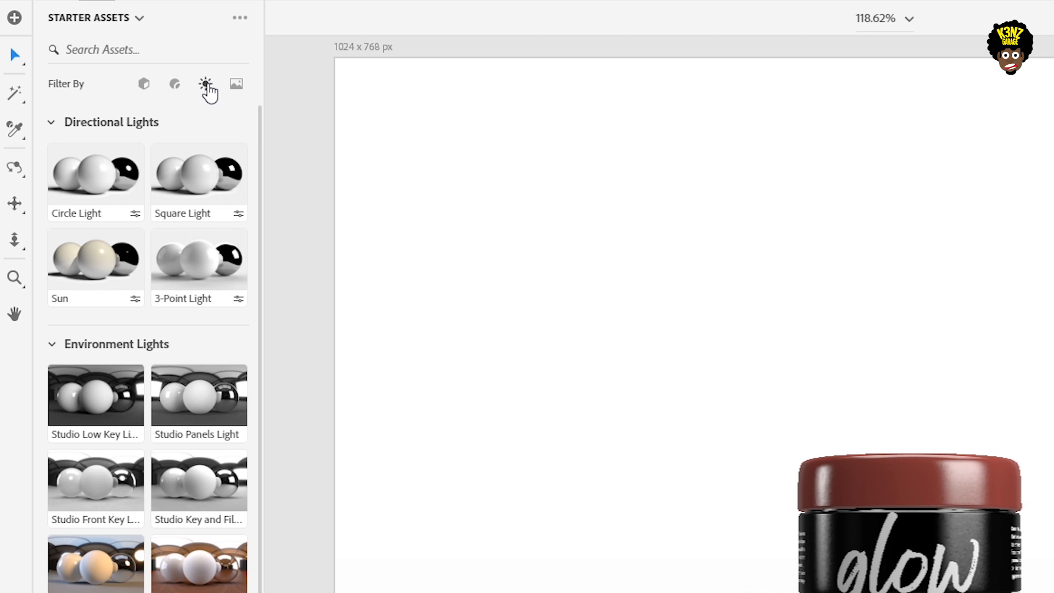
pyautogui.scroll(-5, 208, 273)
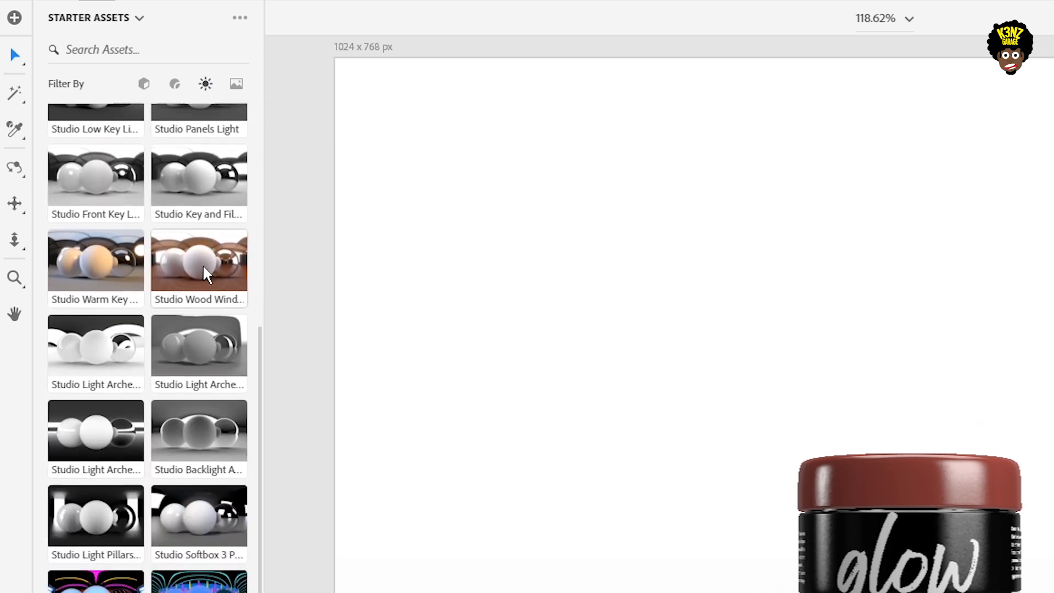
pyautogui.scroll(5, 203, 269)
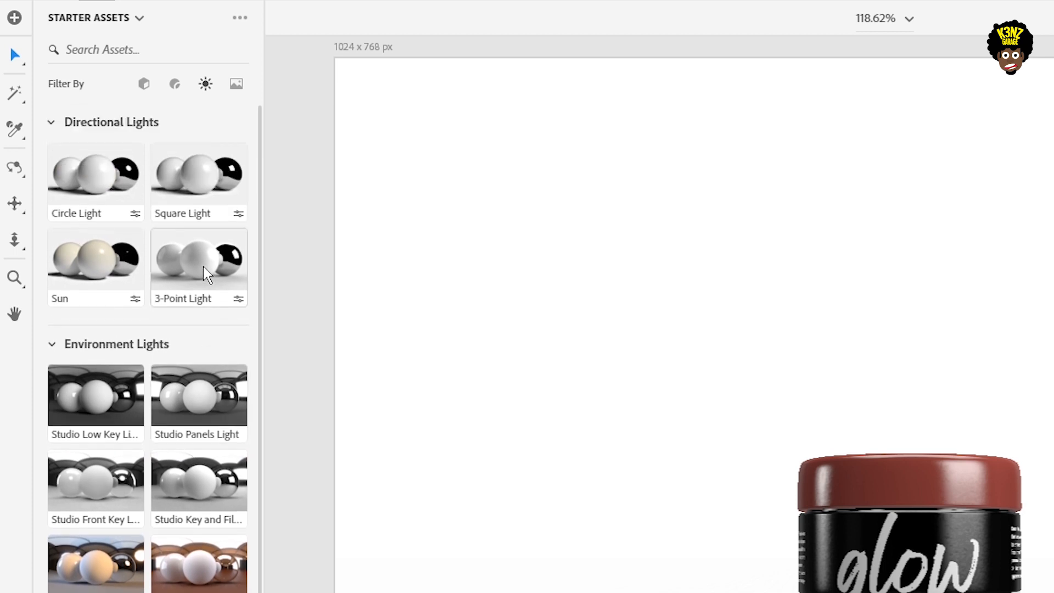
pyautogui.click(236, 84)
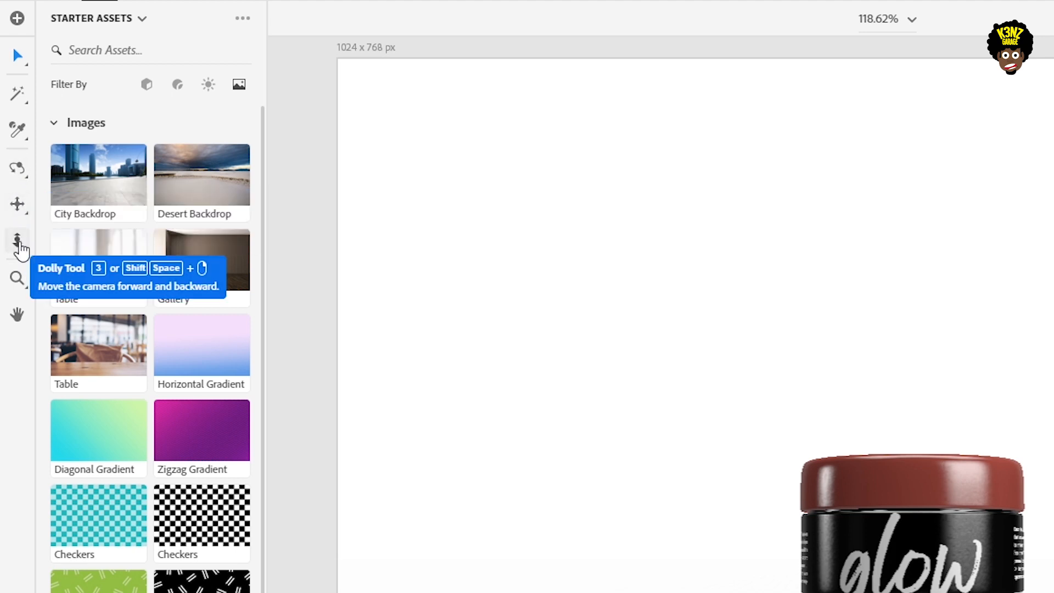
pyautogui.click(18, 171)
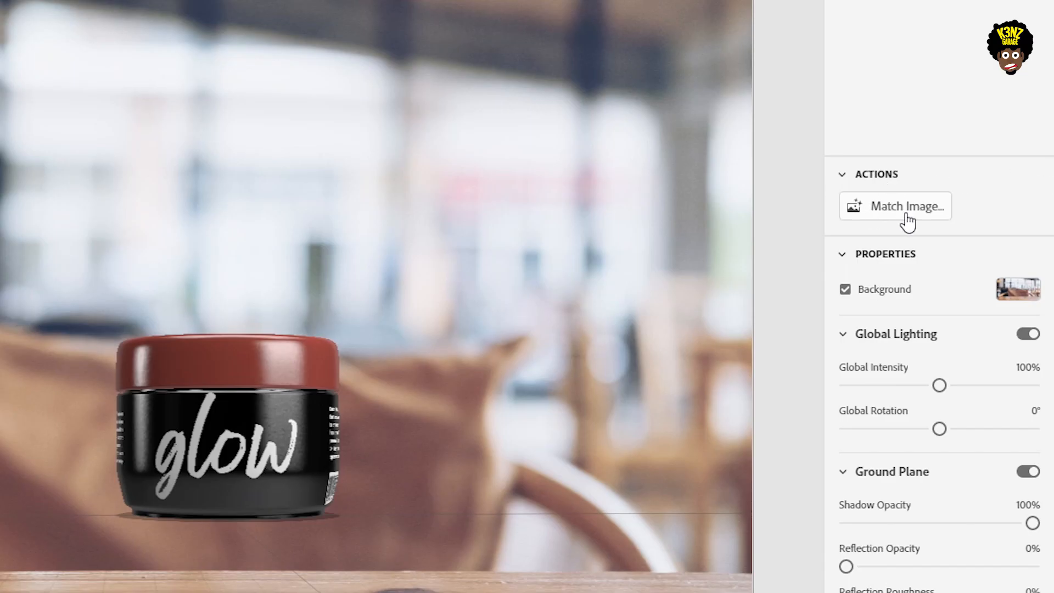
# - Match the scene to the table background image with multiple lights and matched camera perspective, without resizing the canvas
pyautogui.click(867, 210)
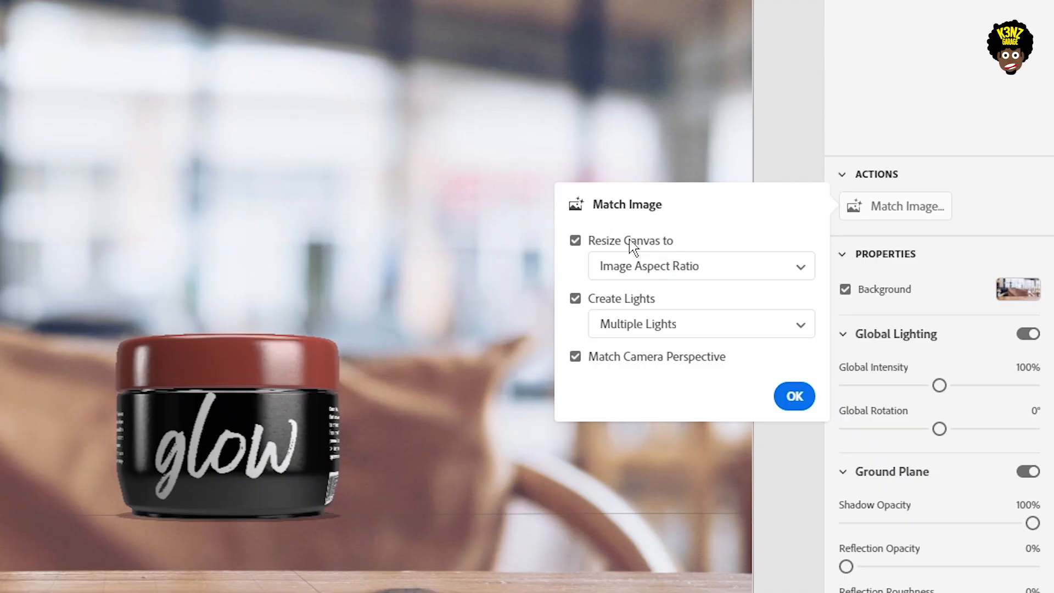
pyautogui.click(575, 240)
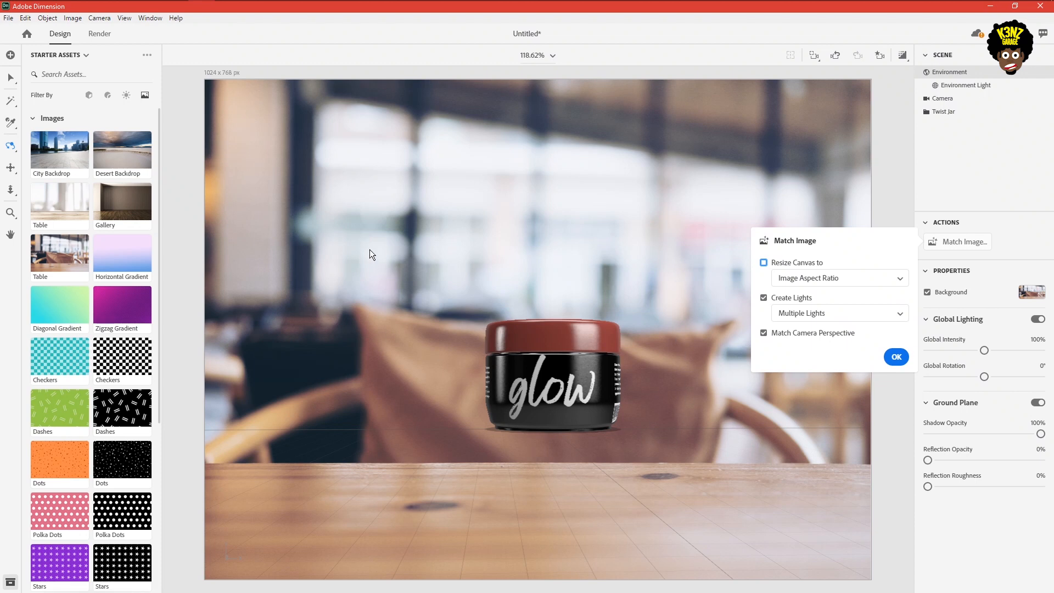
pyautogui.press('Return')
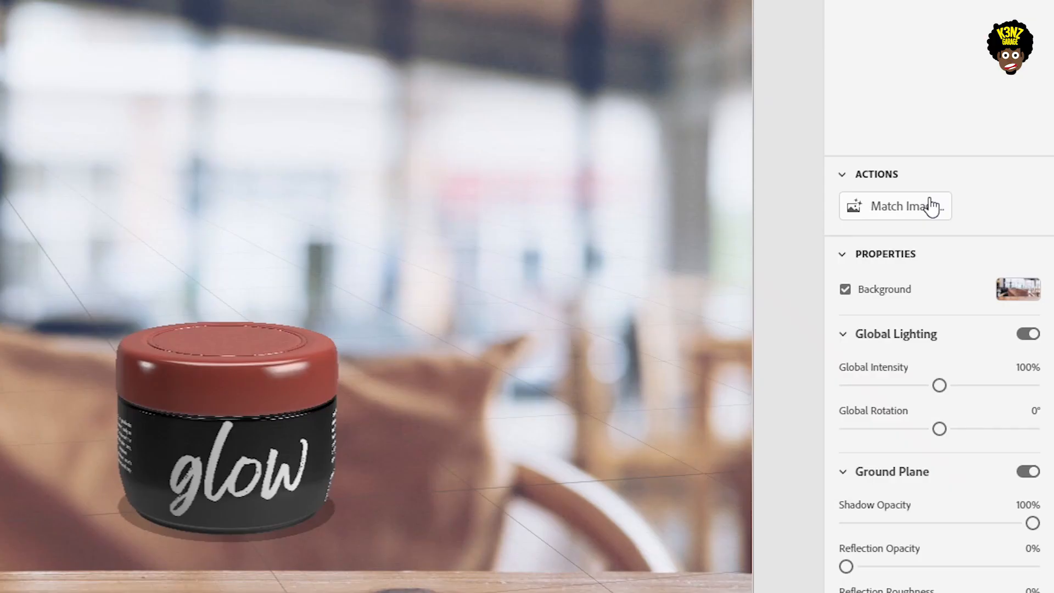
pyautogui.click(975, 244)
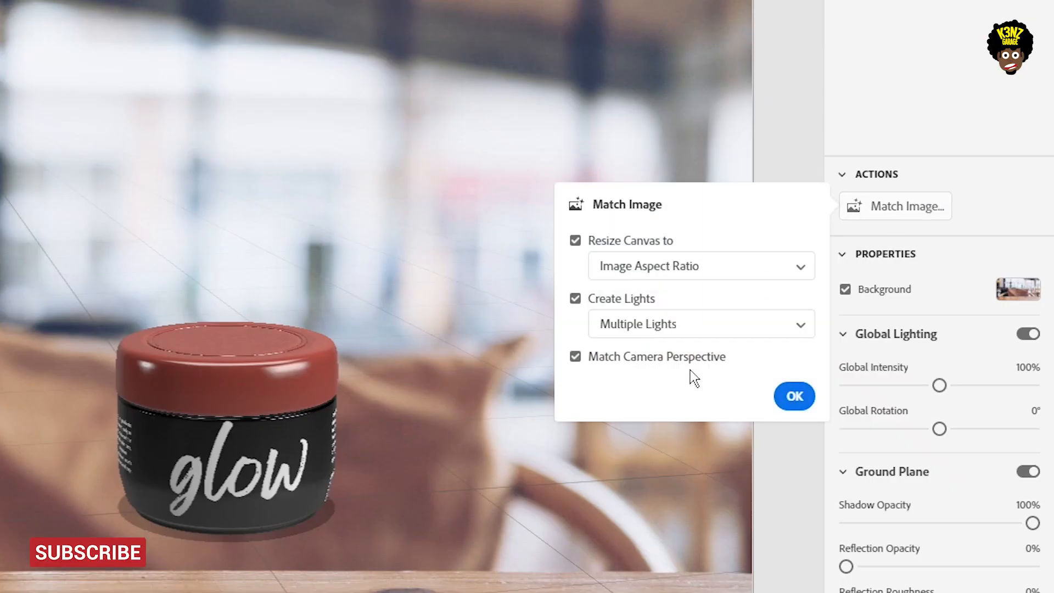
pyautogui.click(575, 240)
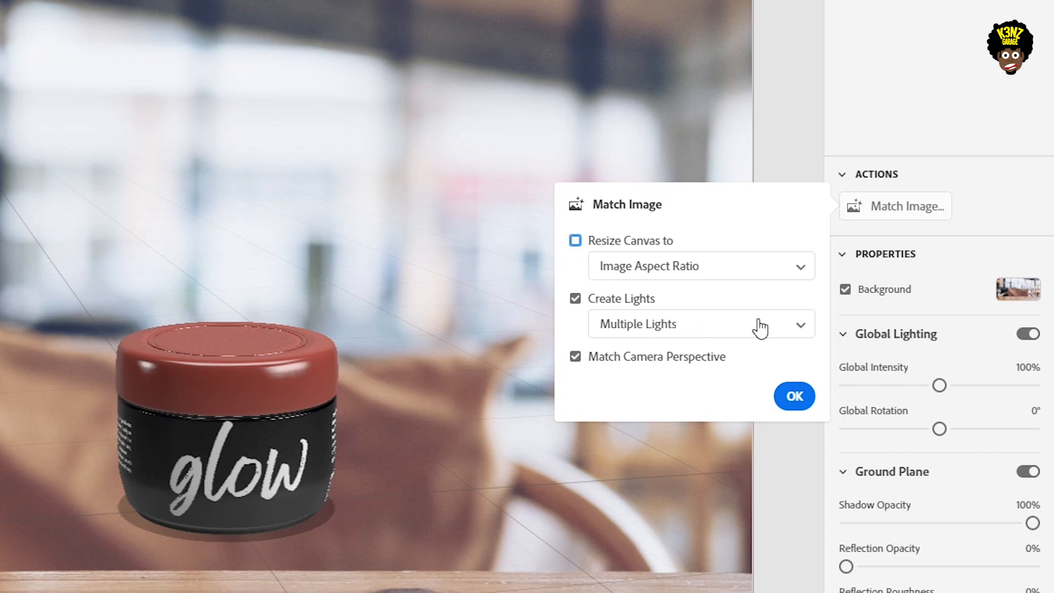
pyautogui.click(795, 395)
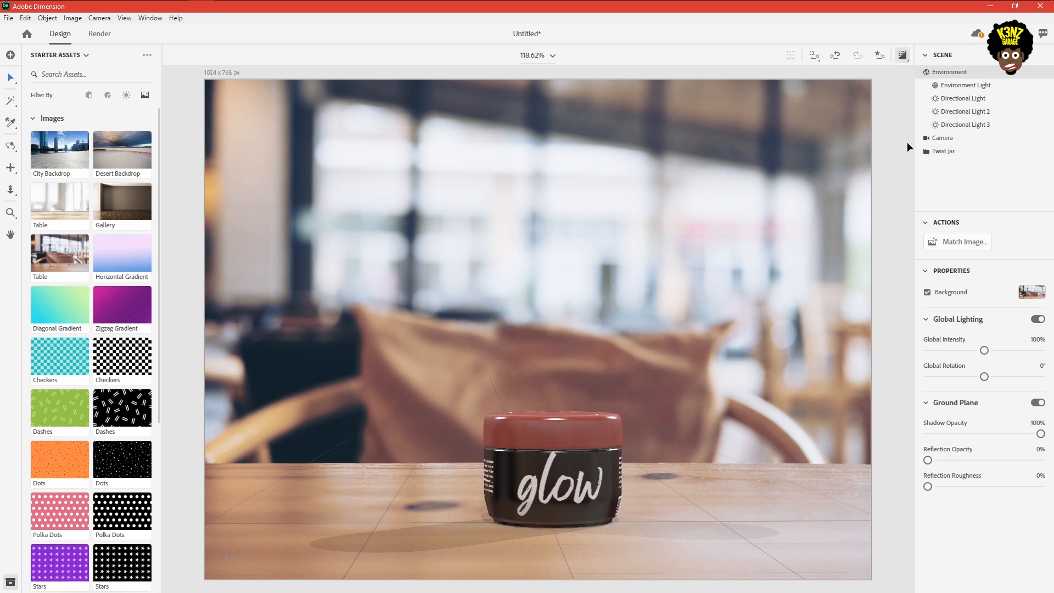
# - Hide the ground grid and turn off the render preview
pyautogui.click(899, 180)
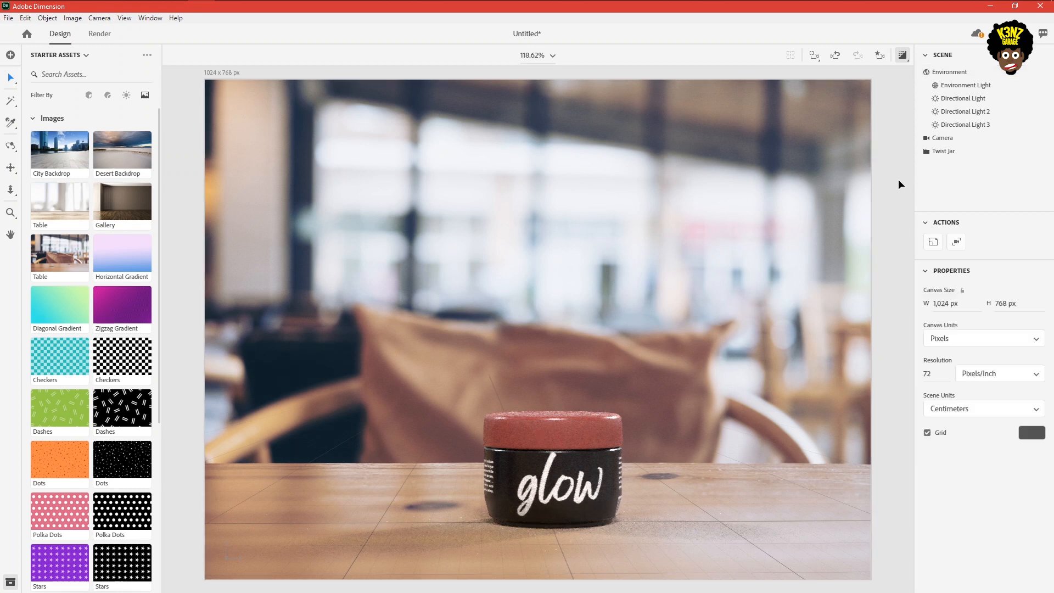
pyautogui.click(927, 433)
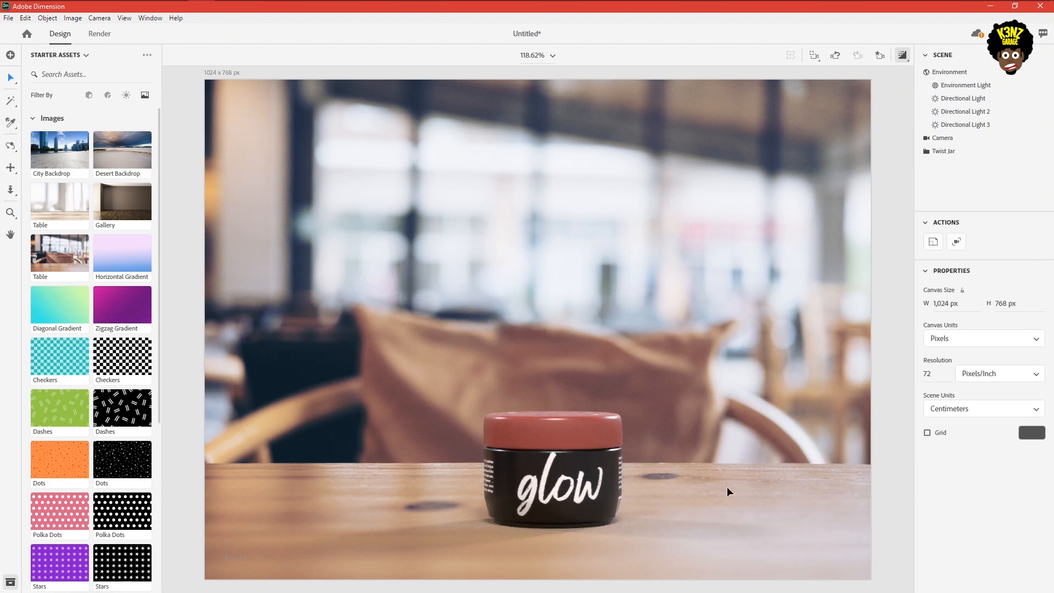
pyautogui.click(902, 56)
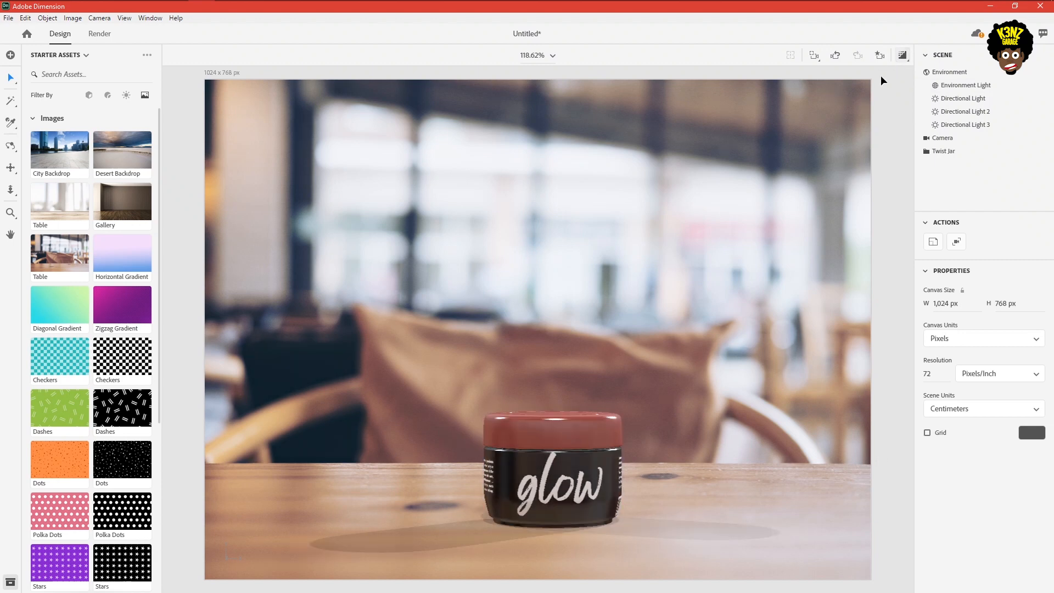
# - Replace the environment's background image with the white cosmetics photo showing the lipstick, from the environment folder
pyautogui.click(714, 200)
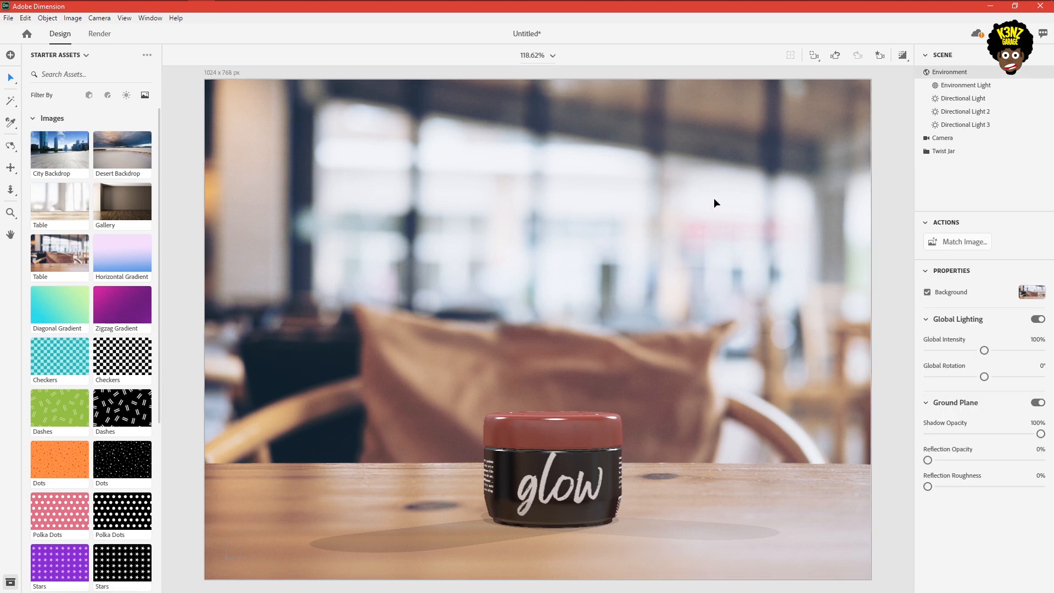
pyautogui.click(1025, 292)
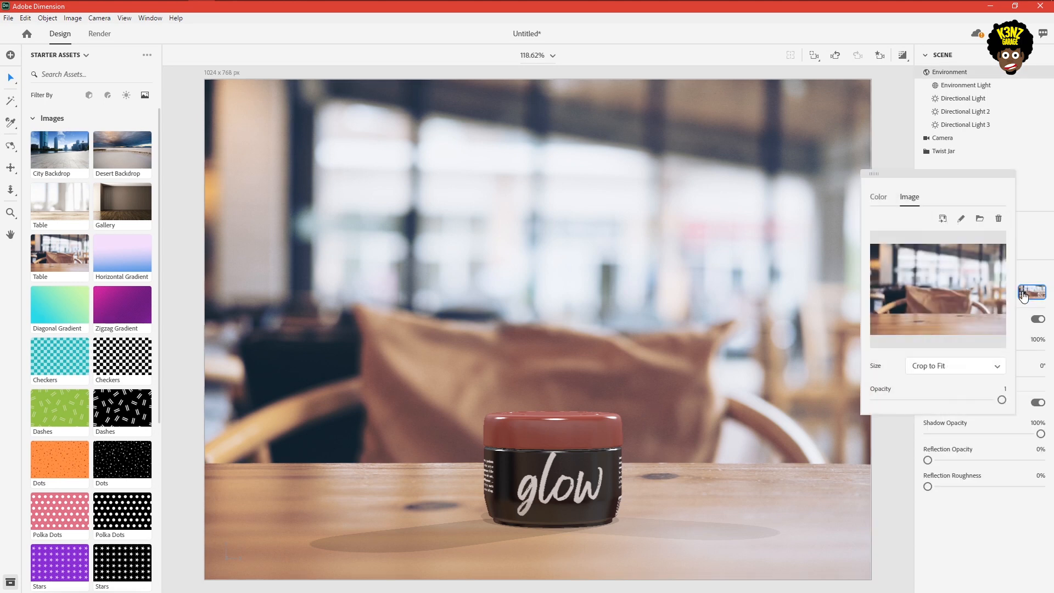
pyautogui.click(979, 219)
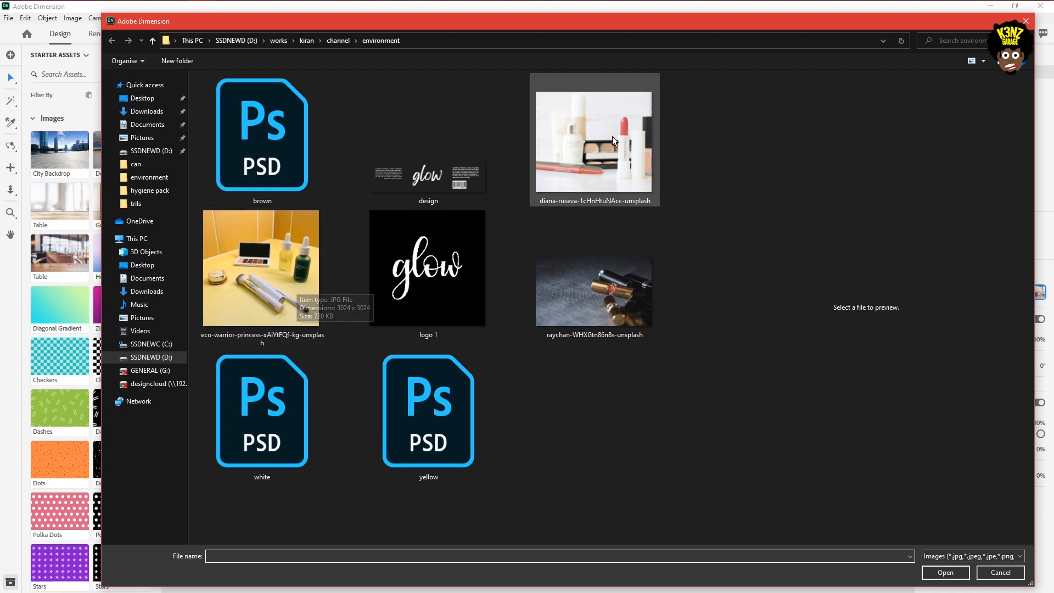
pyautogui.click(598, 156)
pyautogui.click(945, 572)
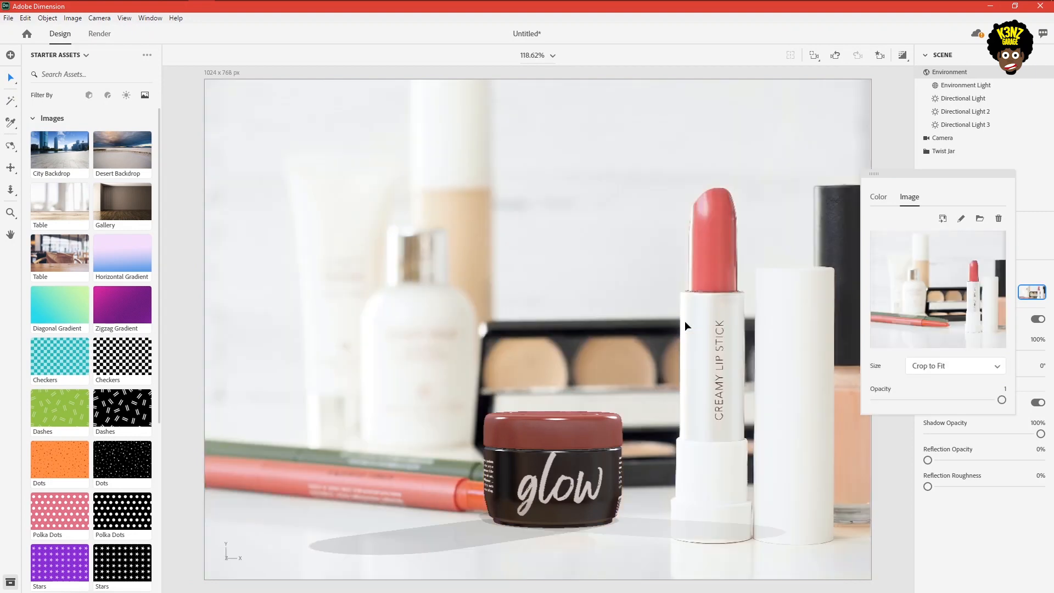
# - Match the scene to the lipstick background image by creating multiple lights, without resizing the canvas
pyautogui.click(943, 151)
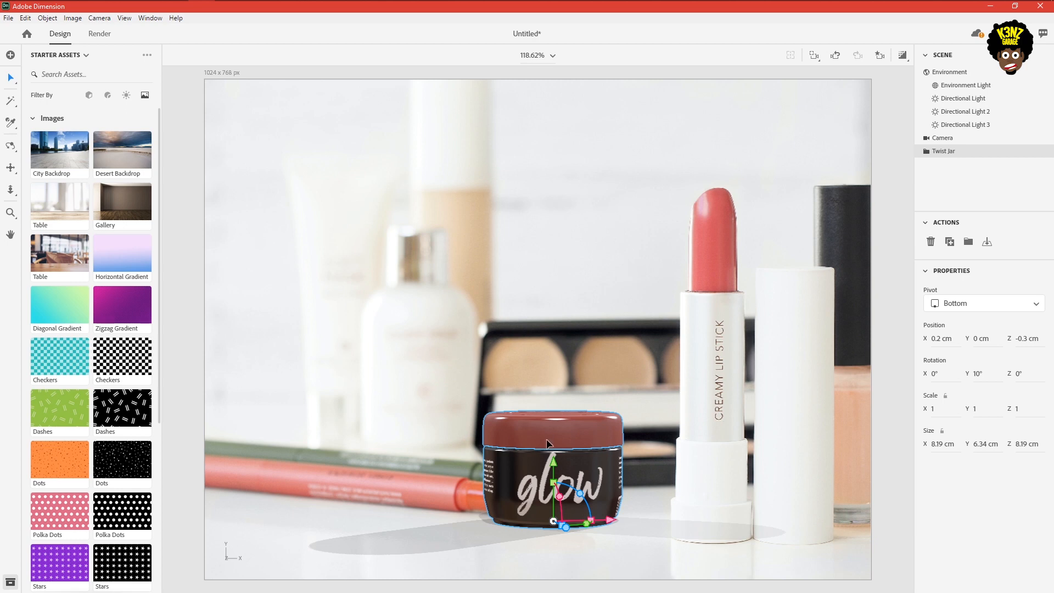
pyautogui.click(685, 160)
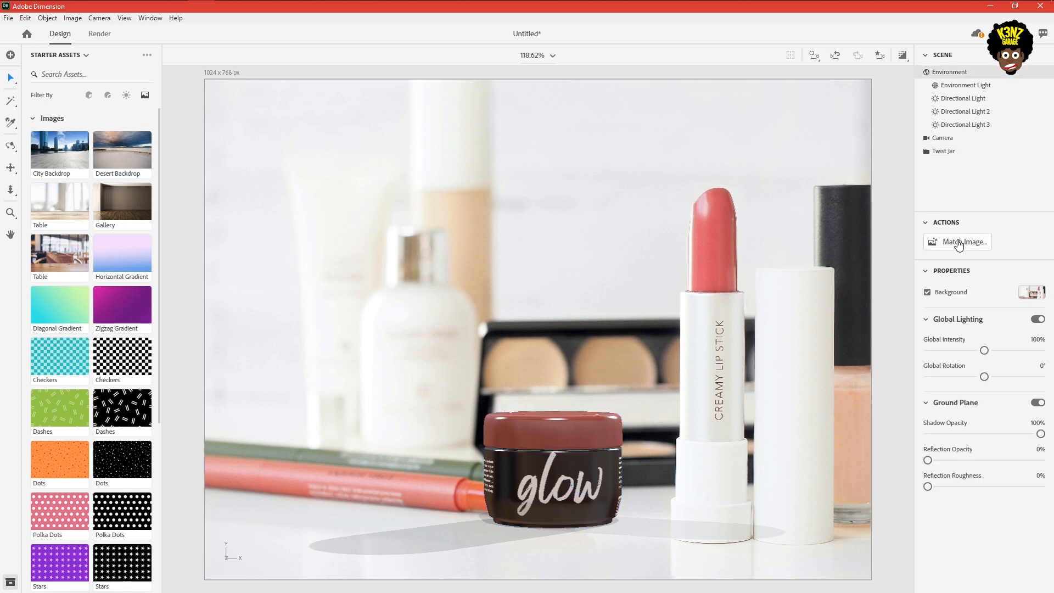
pyautogui.click(958, 241)
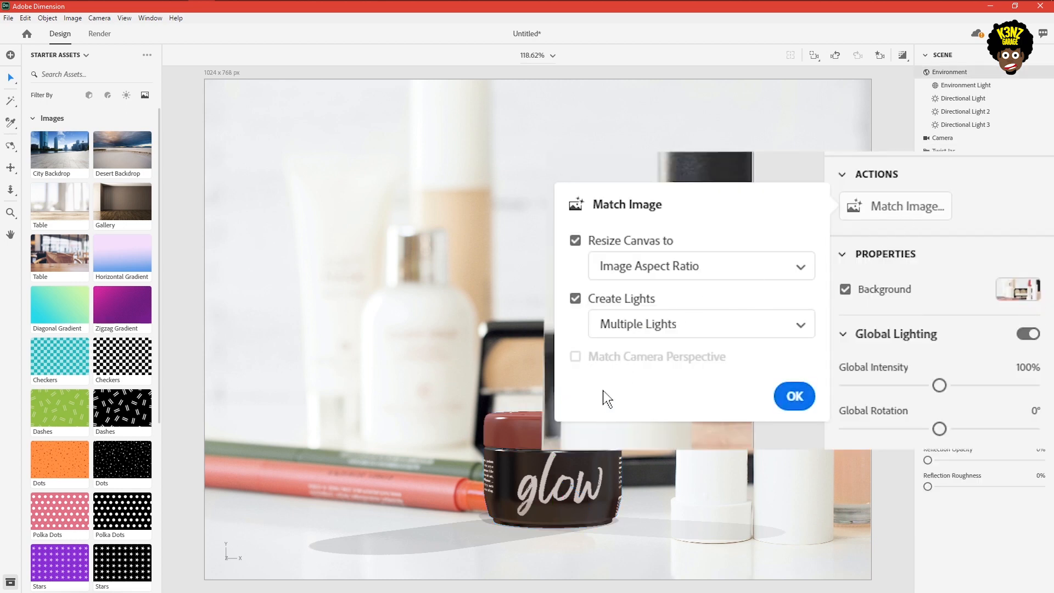
pyautogui.click(574, 244)
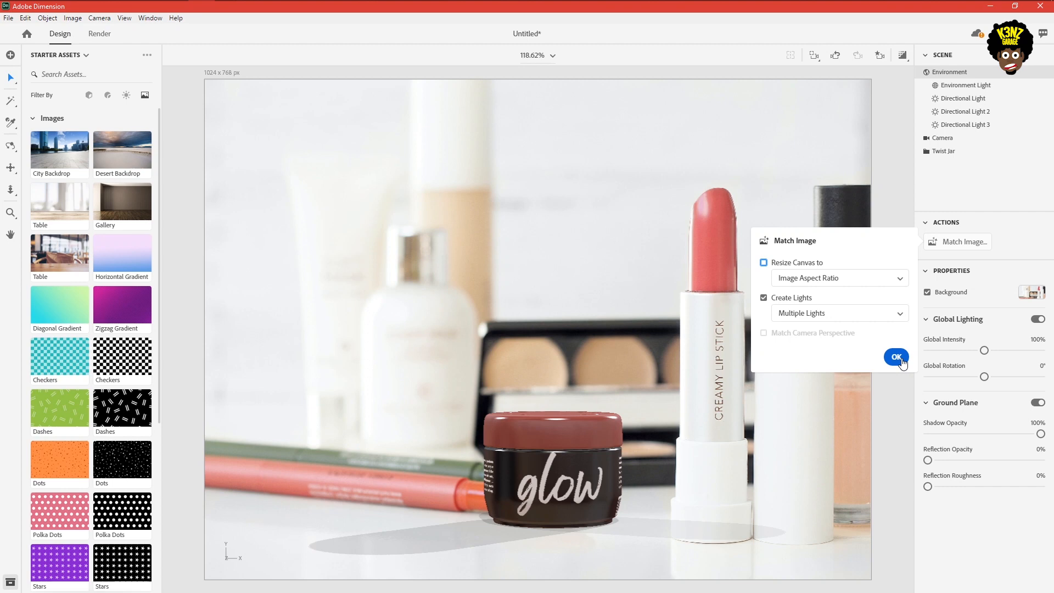
pyautogui.click(897, 357)
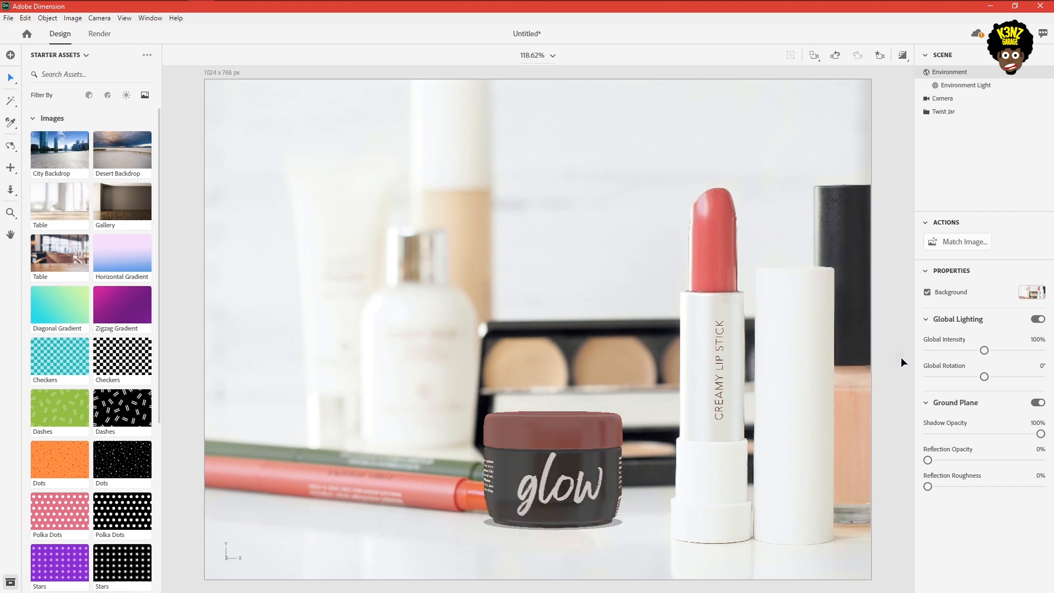
# - Move the Twist Jar forward beside the lipstick, to about X 1.5 cm and Z 6.9 cm, and check it in the render preview
pyautogui.click(578, 513)
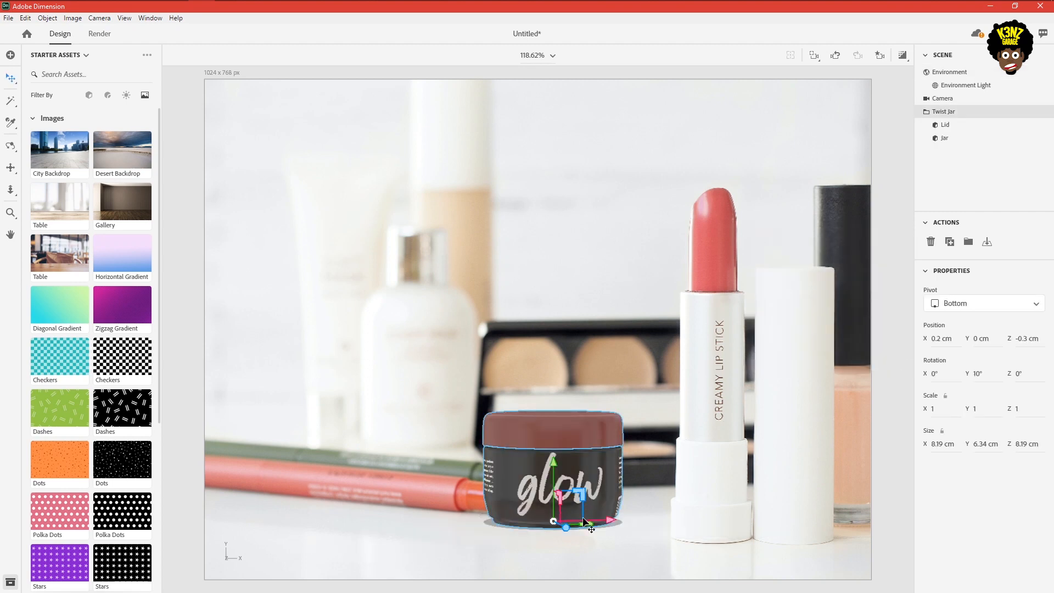
pyautogui.moveTo(588, 525); pyautogui.dragTo(626, 543)
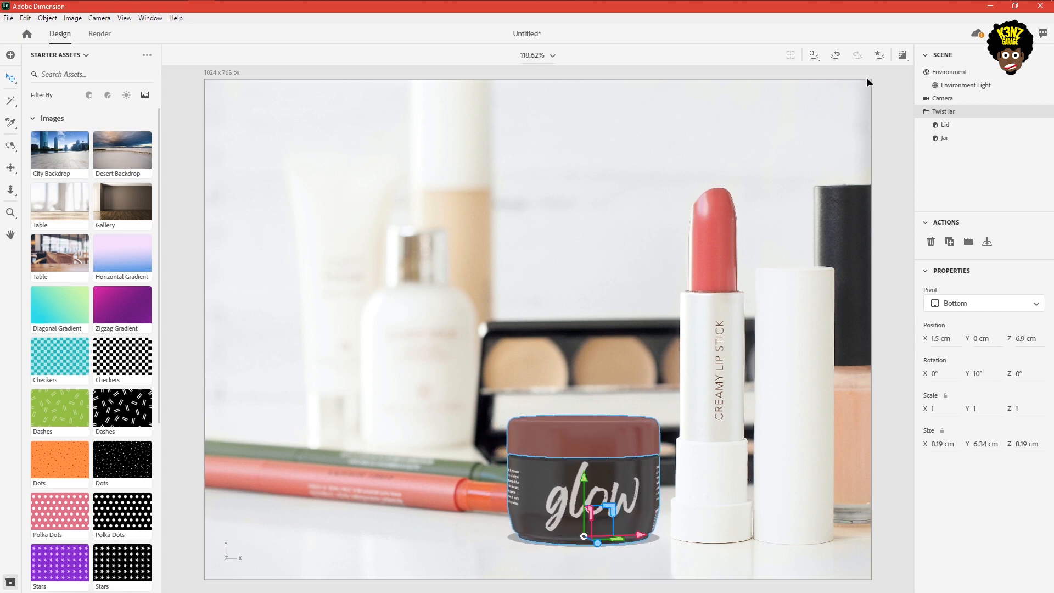
pyautogui.click(890, 91)
pyautogui.click(902, 55)
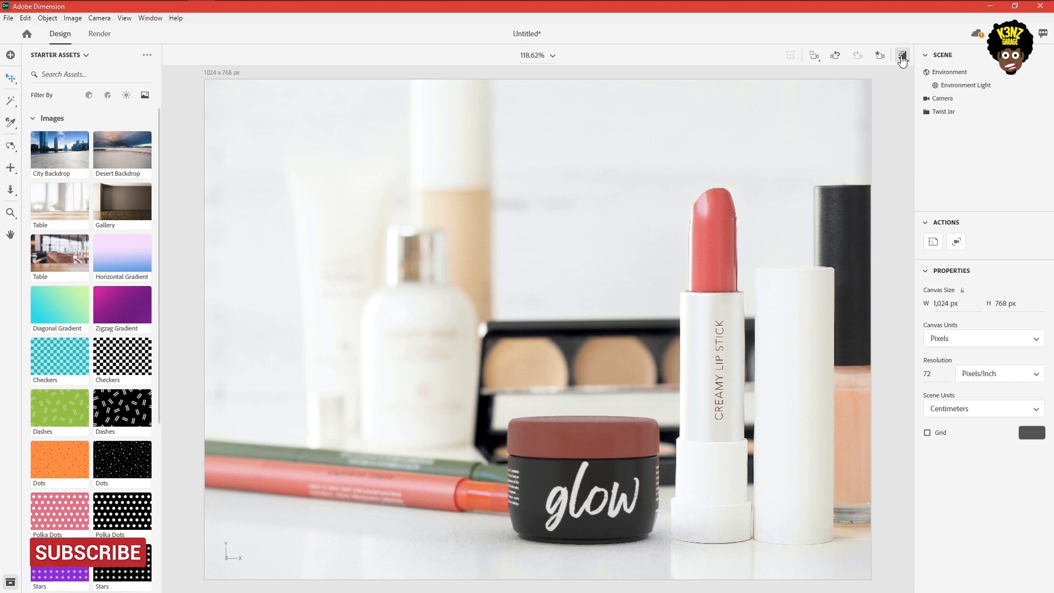
pyautogui.click(902, 60)
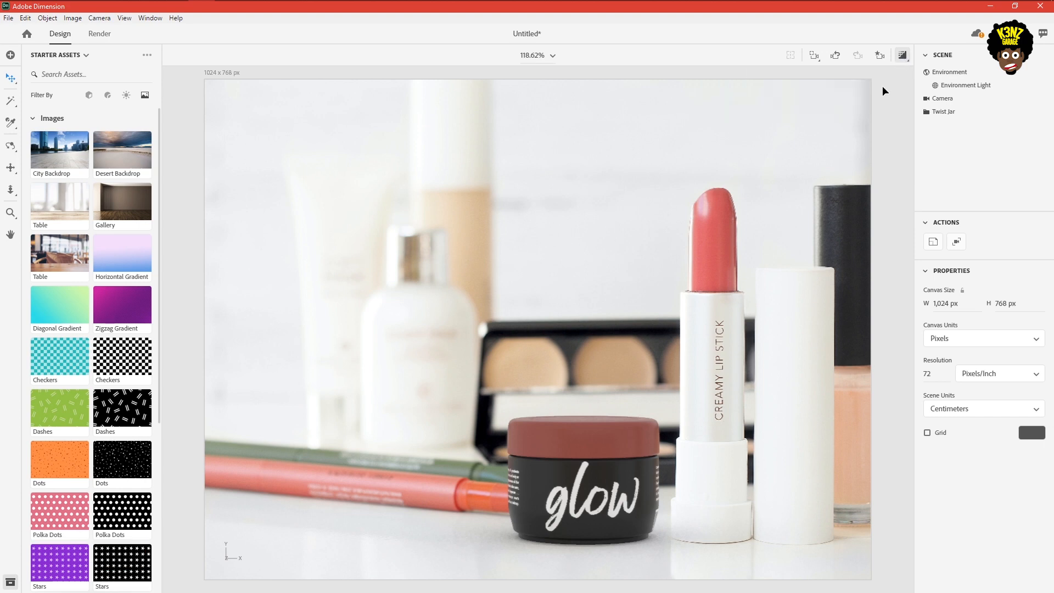
# - Replace the background image with the yellow cosmetics photo "eco-warrior-princess-xAiYtFQf-kg-unsplash"
pyautogui.click(616, 239)
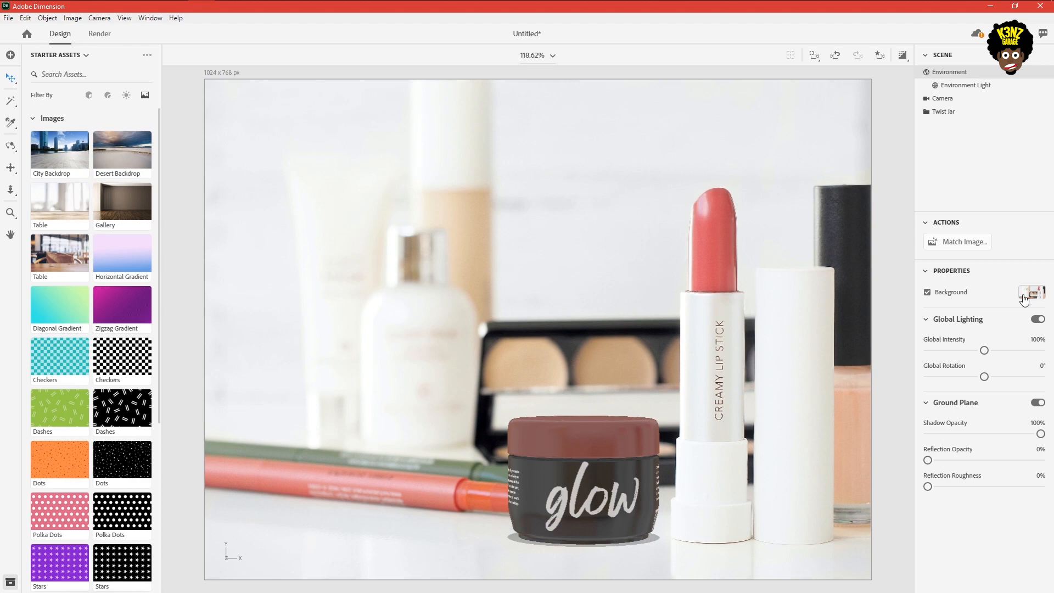
pyautogui.click(1025, 295)
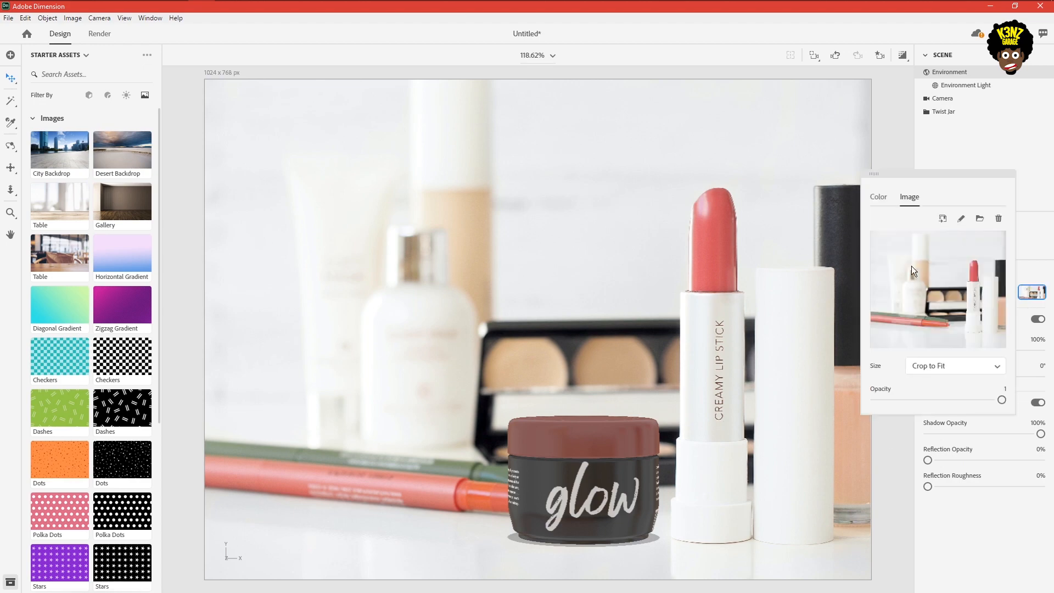
pyautogui.click(976, 219)
pyautogui.click(302, 276)
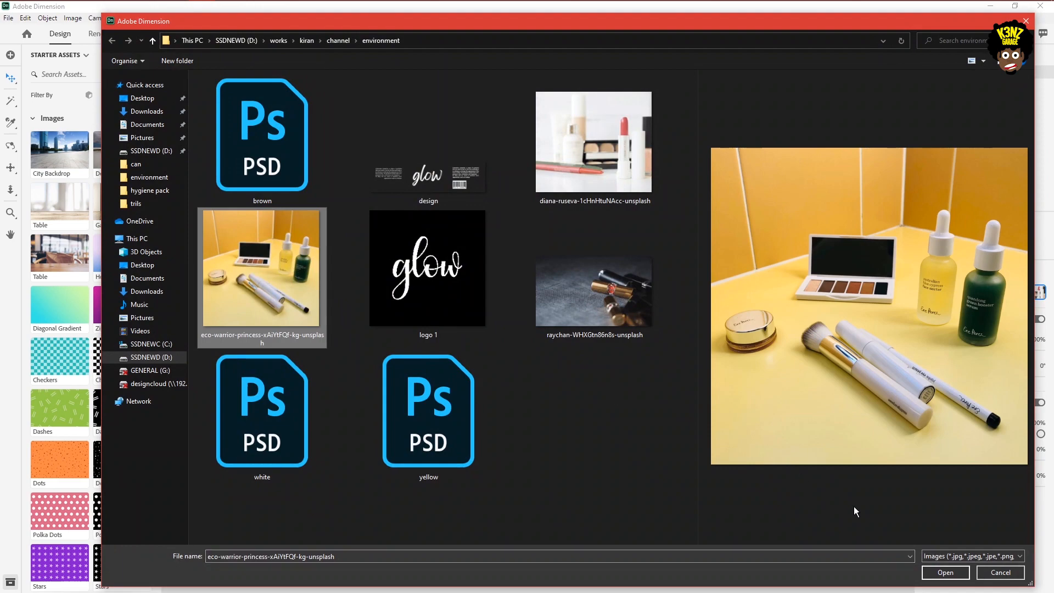
pyautogui.click(946, 573)
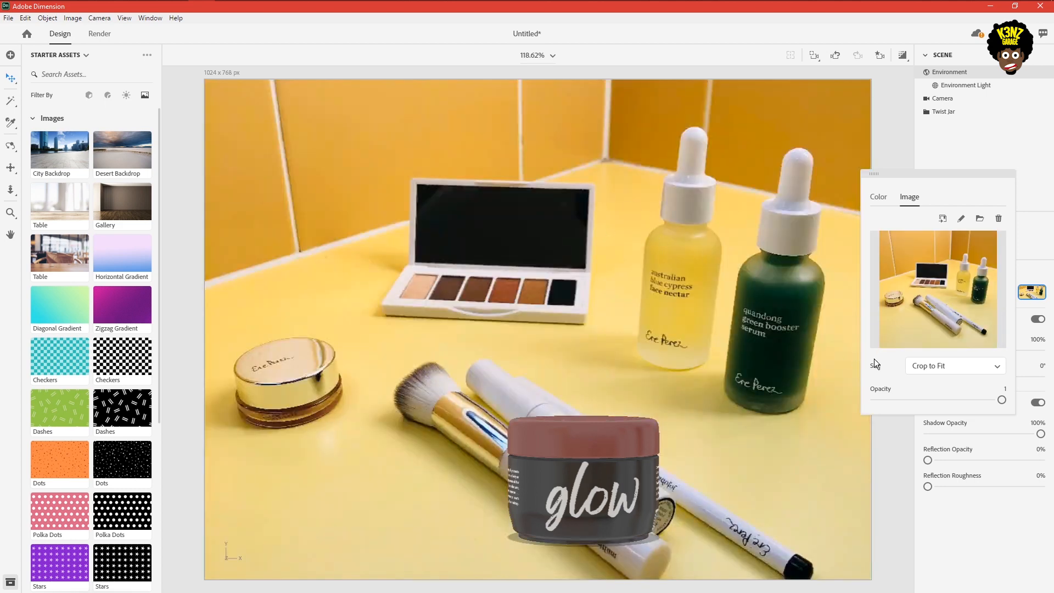
# - Show the ground grid and match the scene to the yellow background with multiple lights and camera perspective, without resizing the canvas
pyautogui.click(1021, 140)
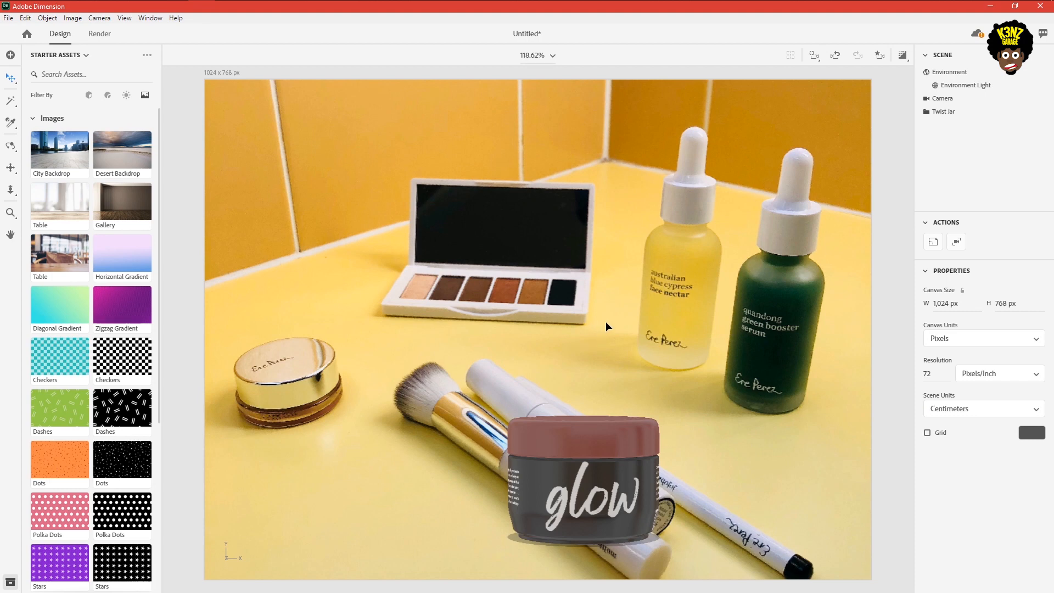
pyautogui.click(927, 432)
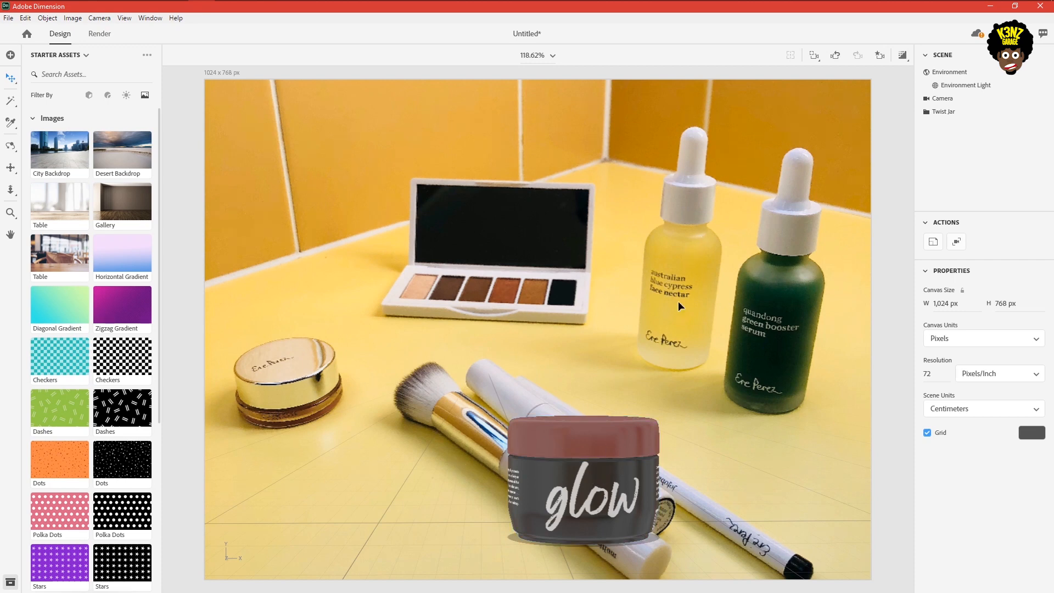
pyautogui.click(791, 182)
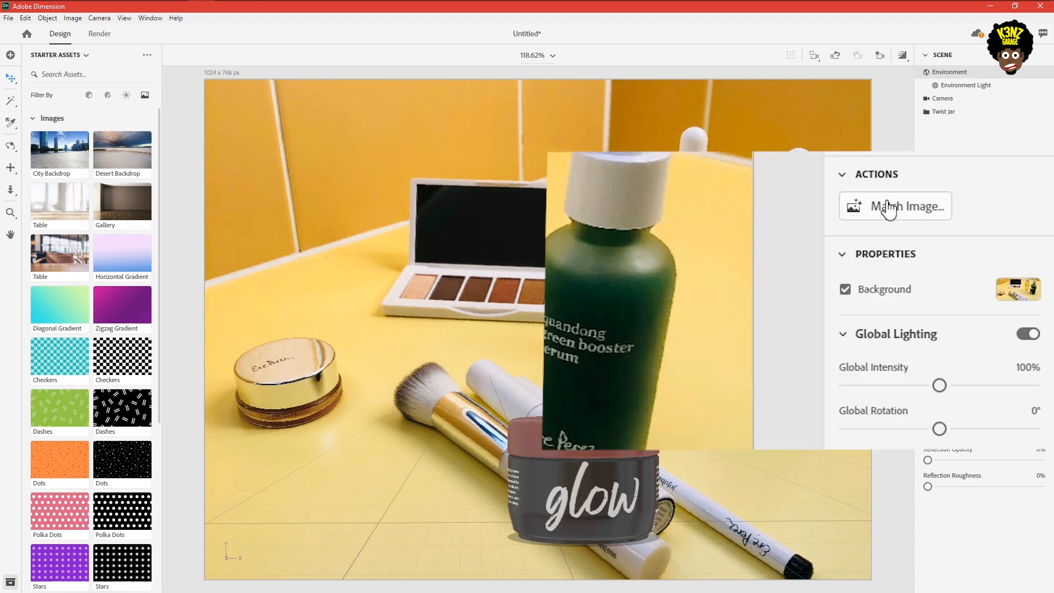
pyautogui.click(953, 242)
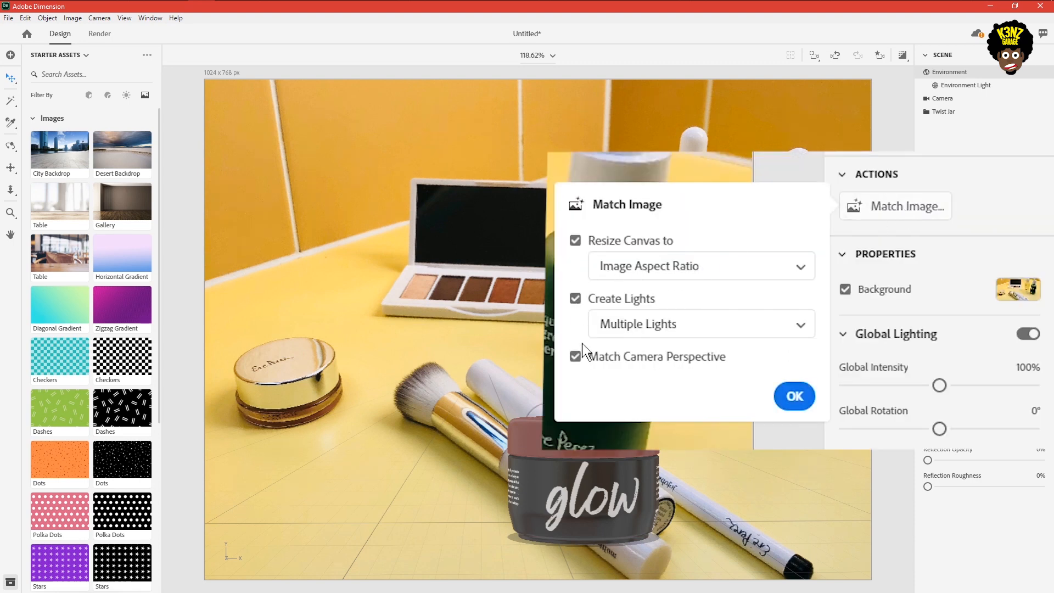
pyautogui.click(576, 241)
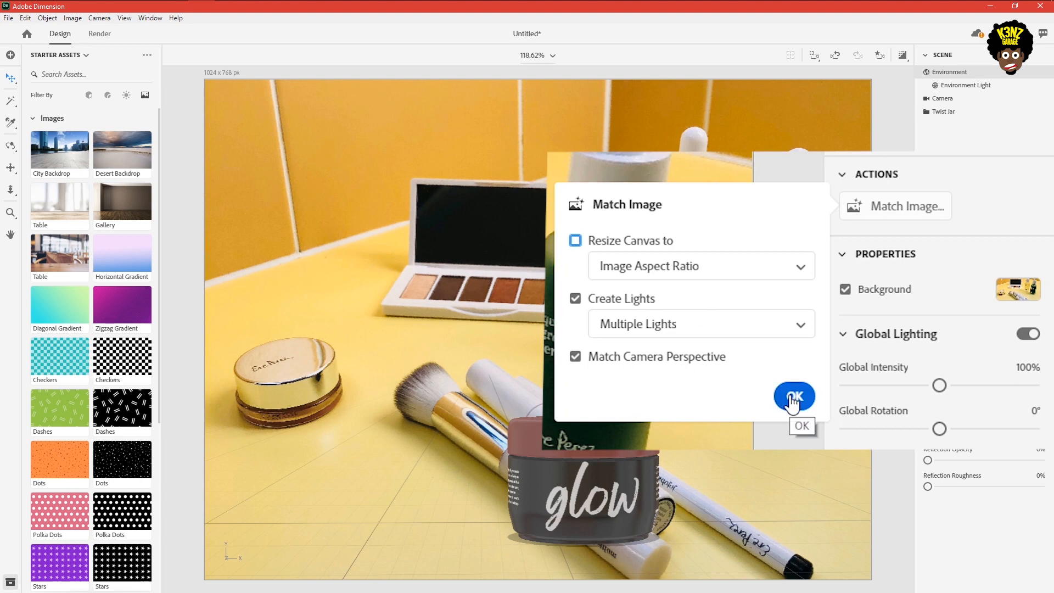
pyautogui.click(793, 396)
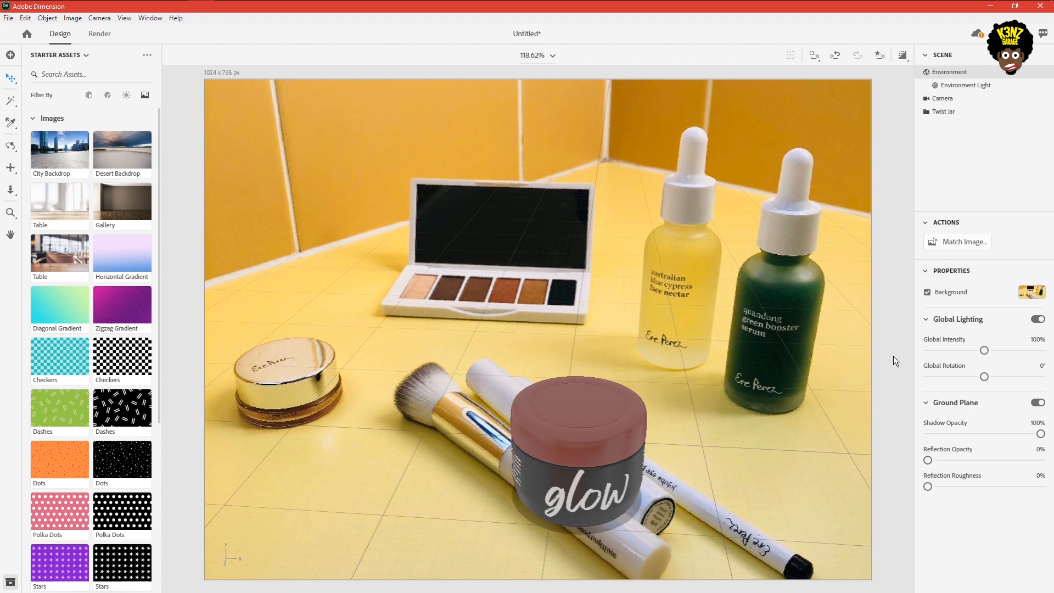
# - Move the Twist Jar off the brushes to just in front of the gold compact, at about X -12.4 cm and Z 6.9 cm
pyautogui.click(595, 476)
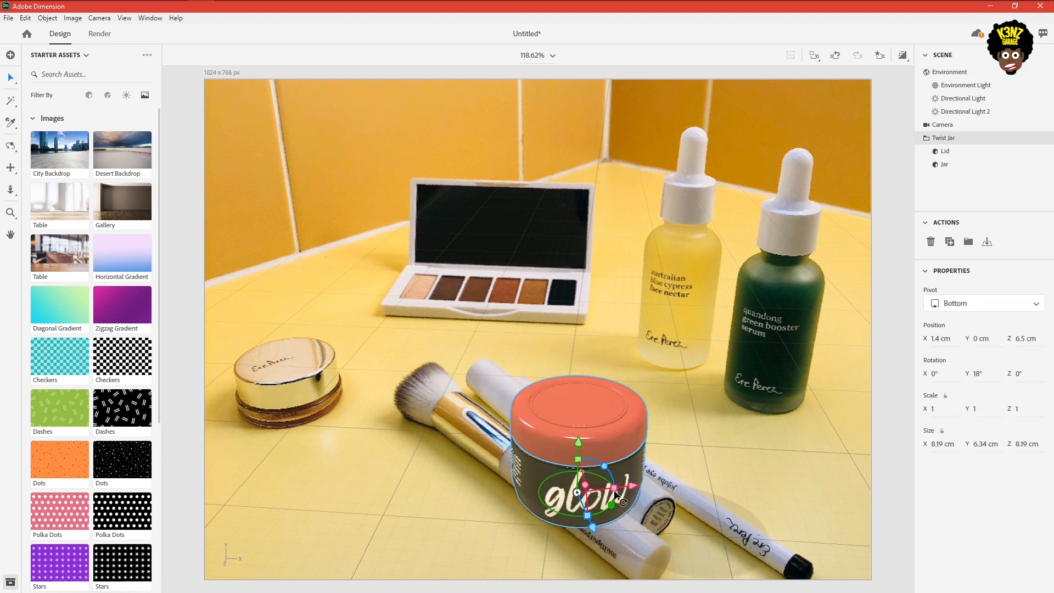
pyautogui.press('m')
pyautogui.moveTo(619, 510); pyautogui.dragTo(391, 495)
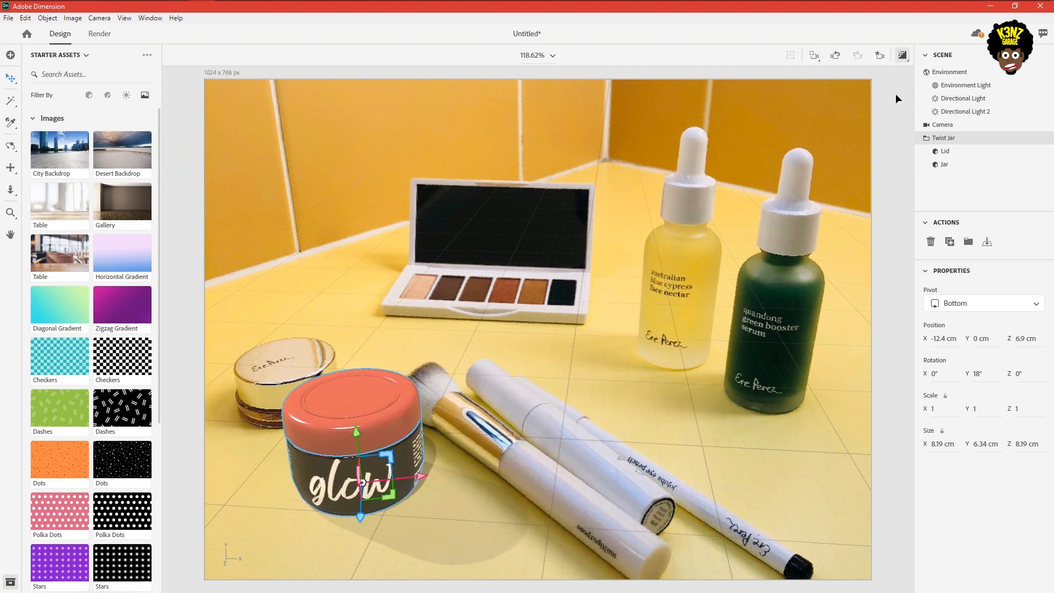
pyautogui.click(887, 226)
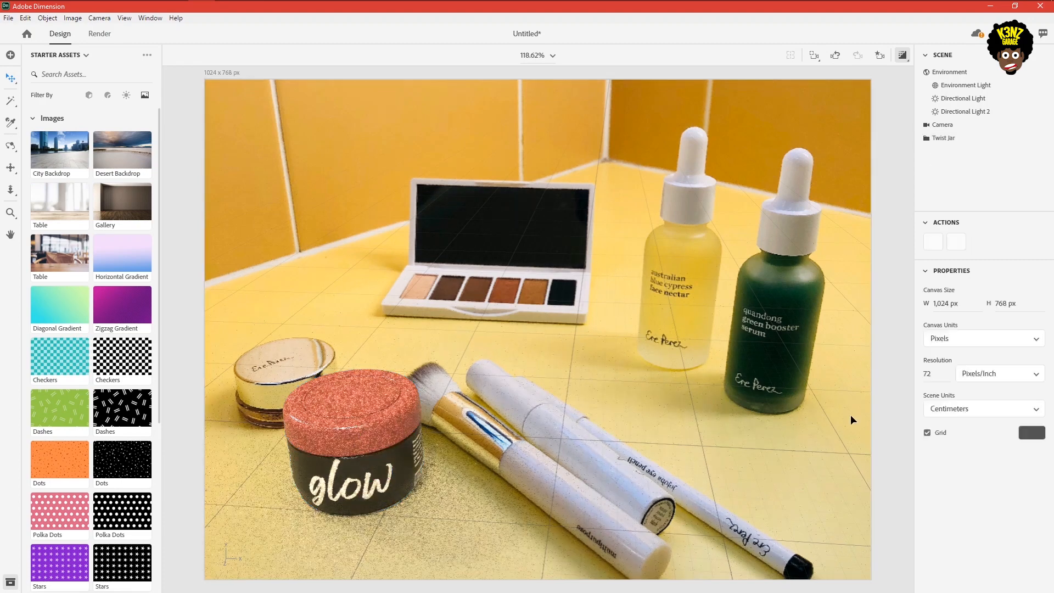
# - Hide the ground grid and check the jar on the yellow background in the render preview
pyautogui.click(844, 429)
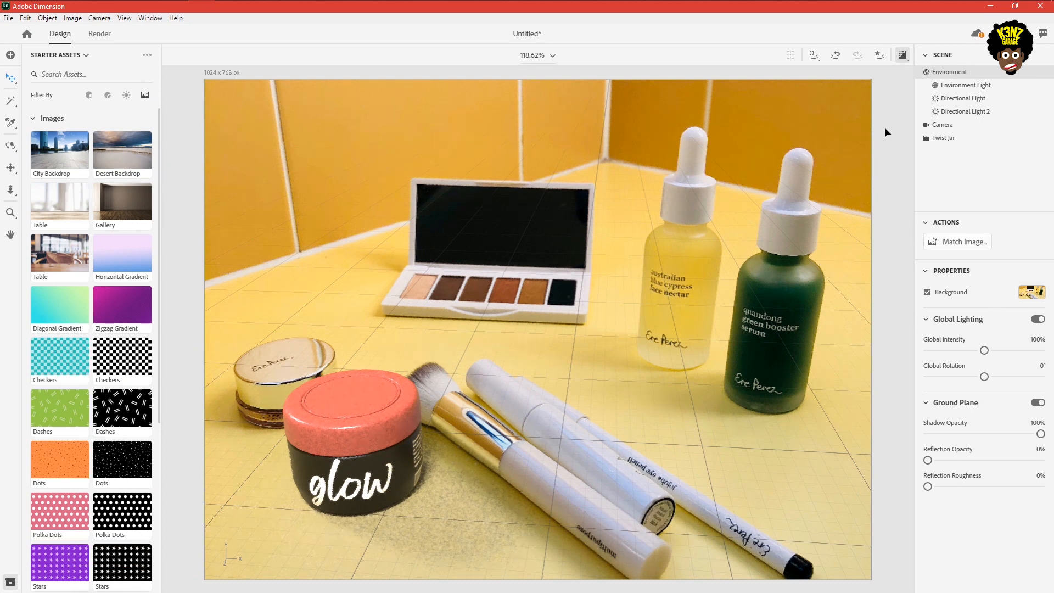
pyautogui.click(373, 439)
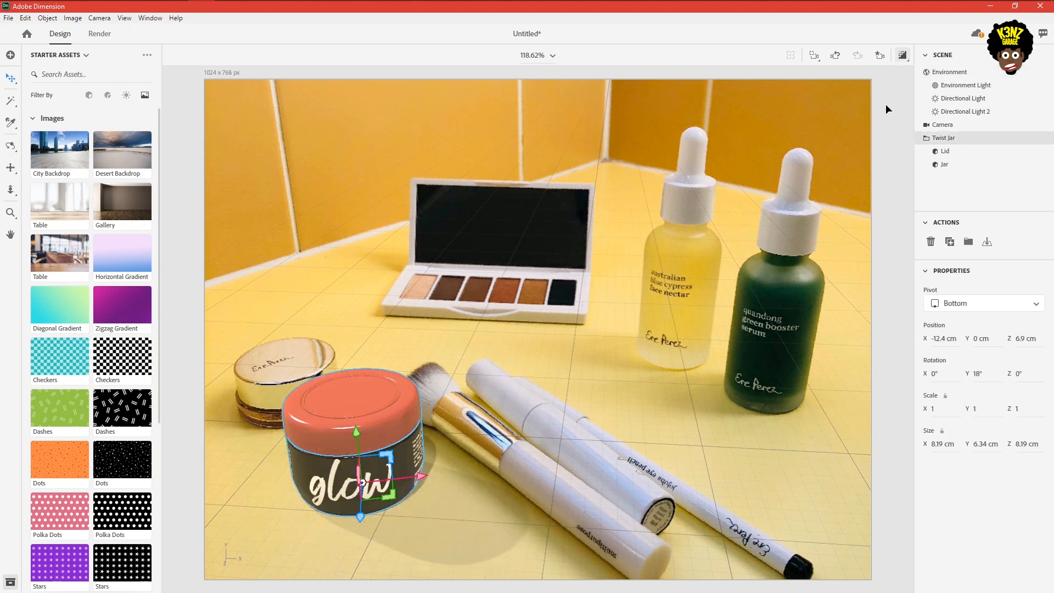
pyautogui.click(891, 244)
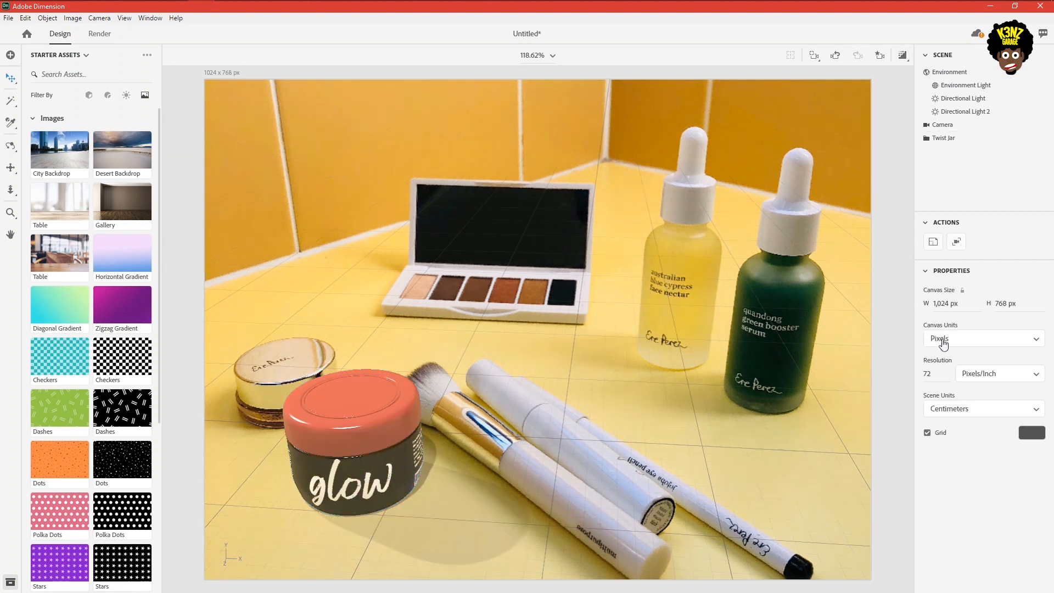
pyautogui.click(929, 432)
pyautogui.click(903, 56)
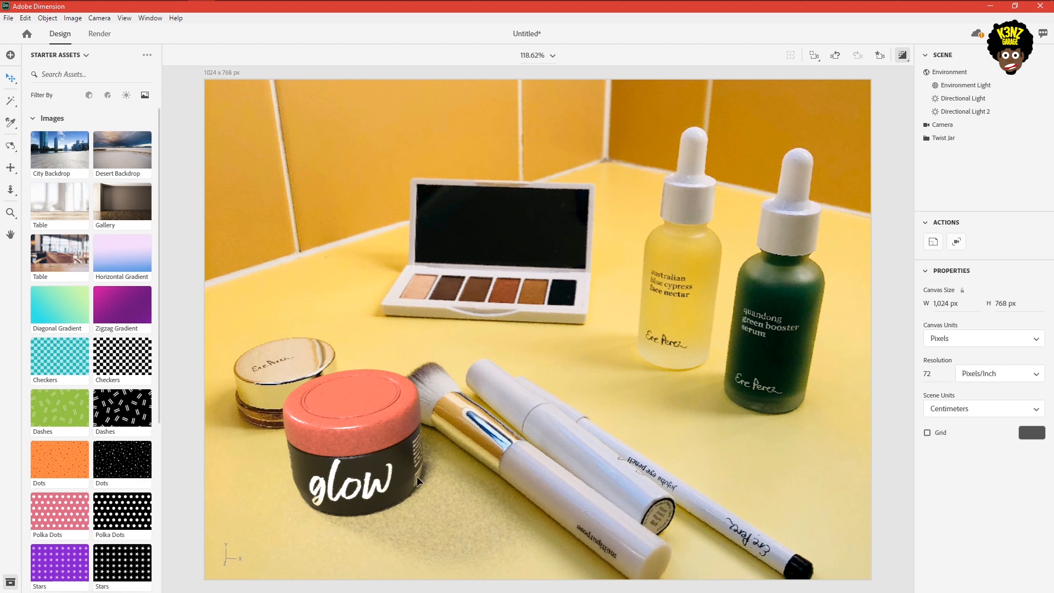
# - Set the environment's global light rotation to 119° and check the jar's shadow in the render preview
pyautogui.click(739, 242)
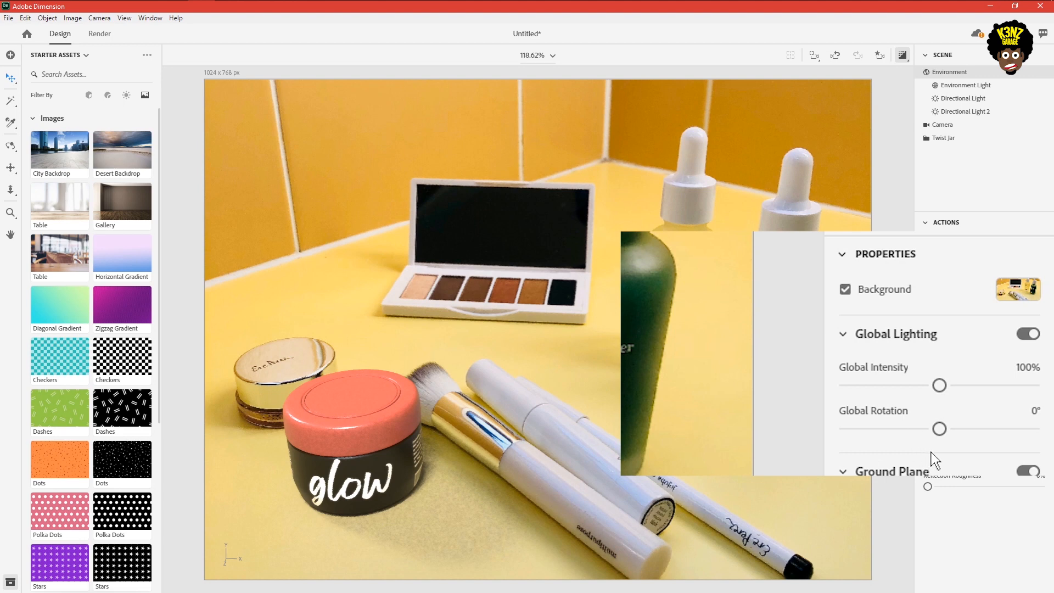
pyautogui.moveTo(938, 427); pyautogui.dragTo(1004, 430)
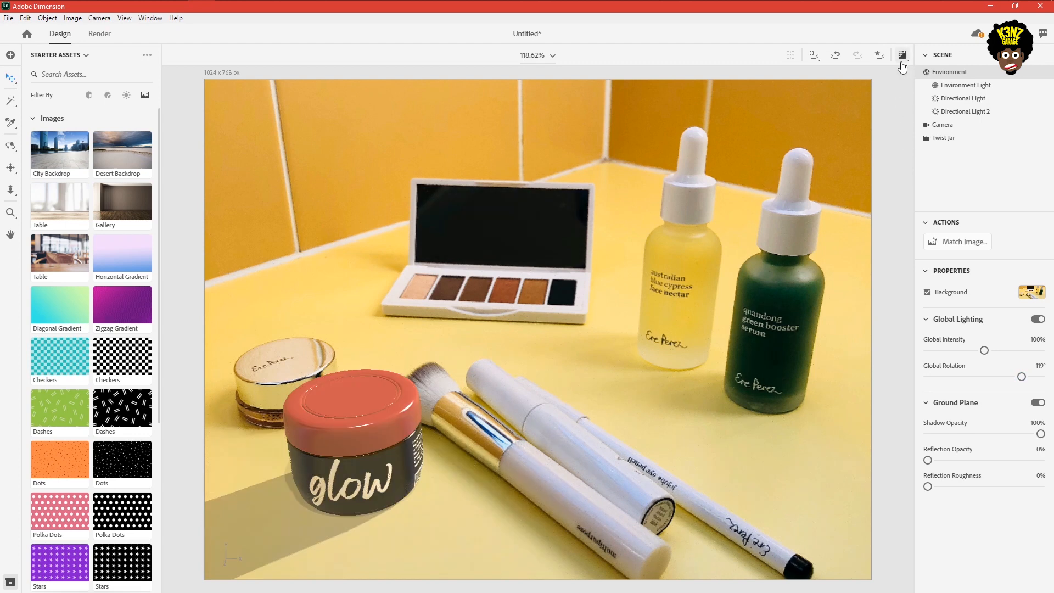
pyautogui.click(902, 55)
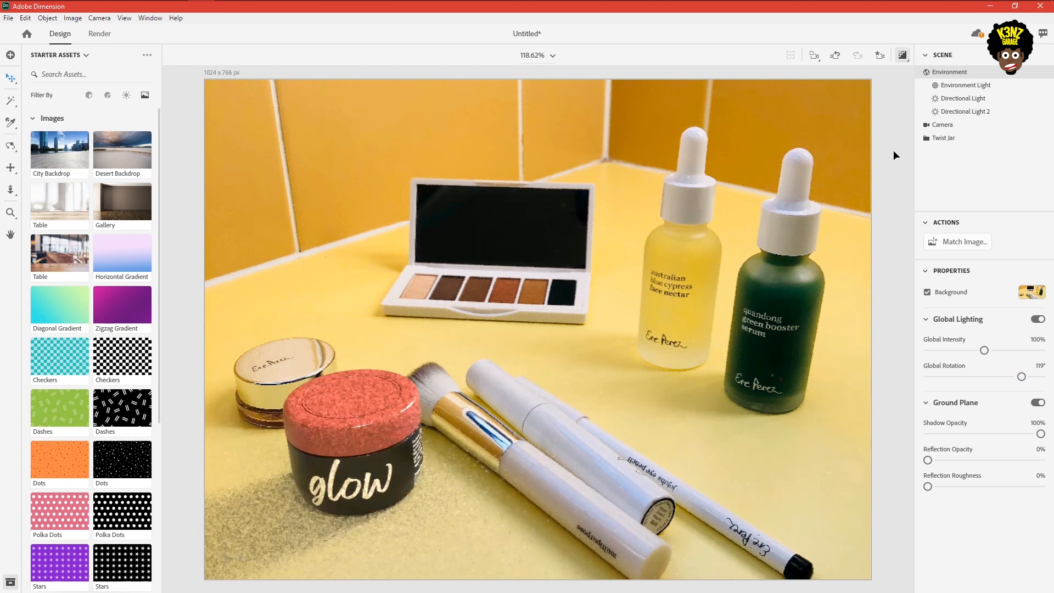
pyautogui.click(900, 203)
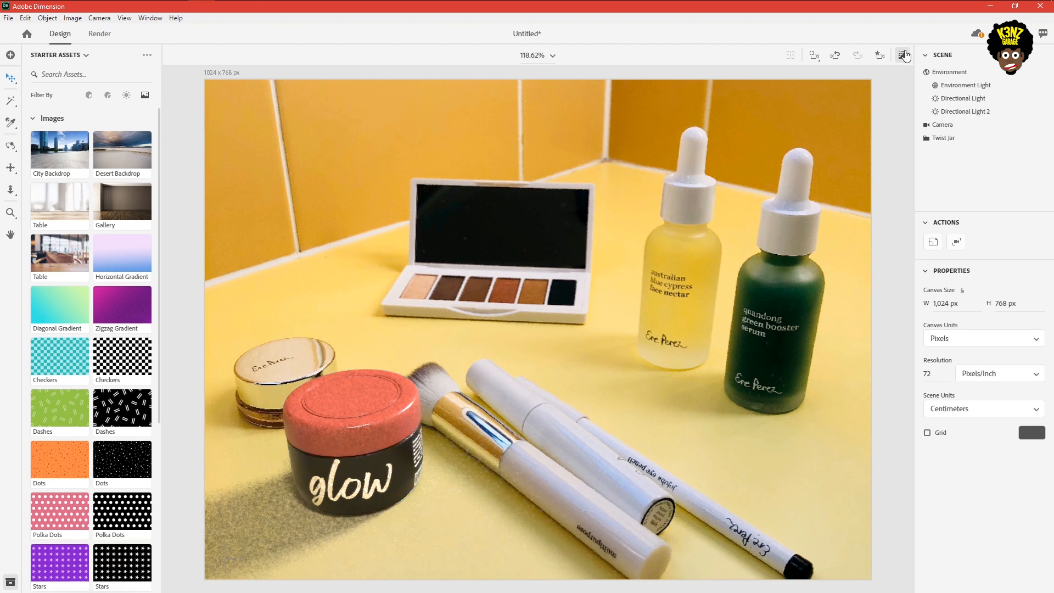
pyautogui.click(903, 56)
# - Lower the global light intensity to 79%, check it in the render preview, and reduce the ground plane's shadow opacity
pyautogui.click(390, 420)
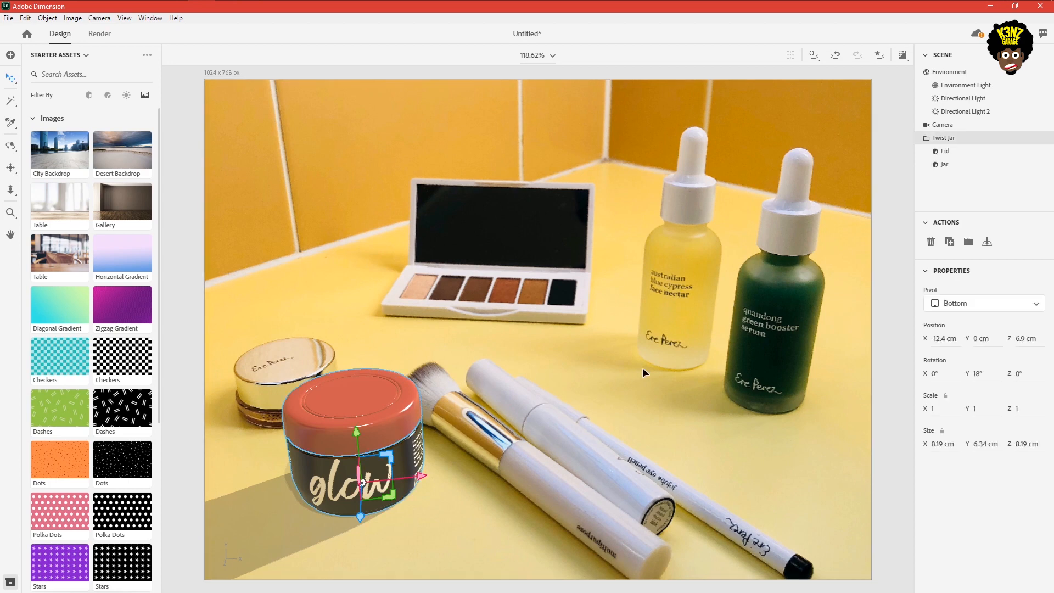
pyautogui.click(772, 331)
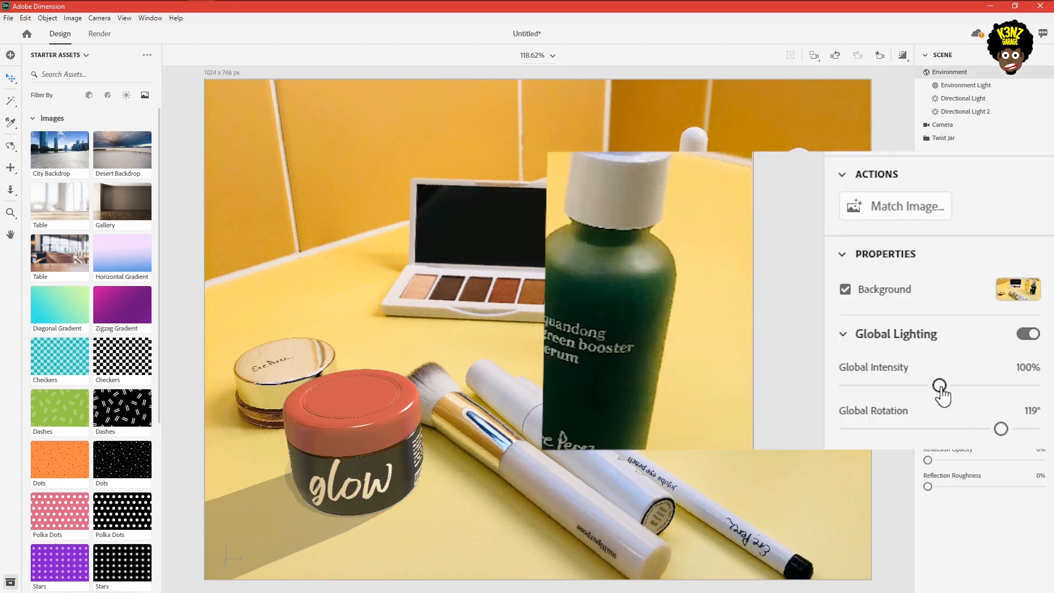
pyautogui.moveTo(984, 351); pyautogui.dragTo(981, 352)
pyautogui.moveTo(934, 386); pyautogui.dragTo(903, 386)
pyautogui.moveTo(969, 351); pyautogui.dragTo(972, 350)
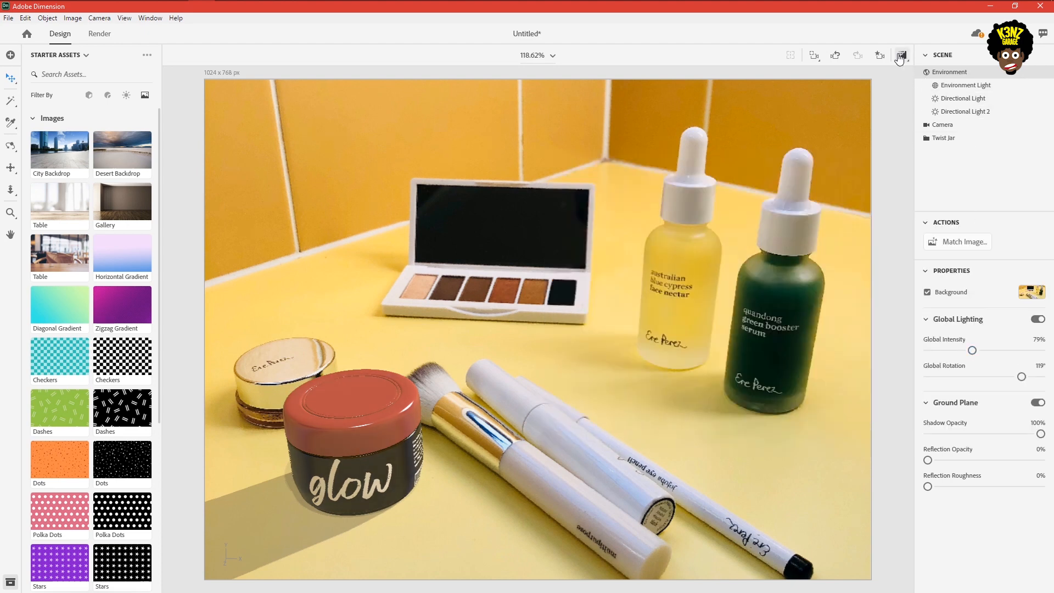
pyautogui.click(900, 57)
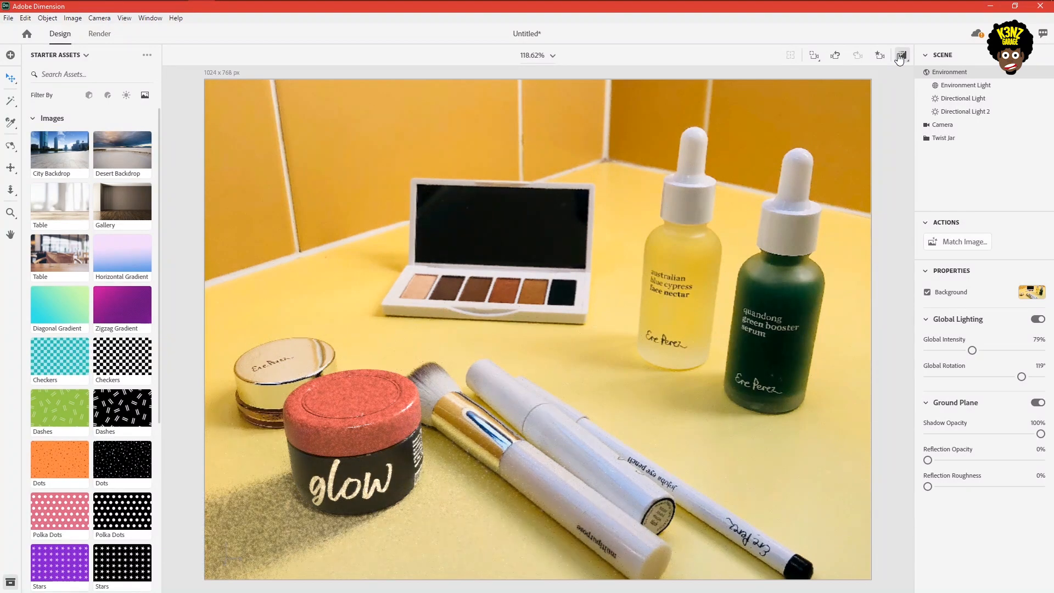
pyautogui.click(901, 58)
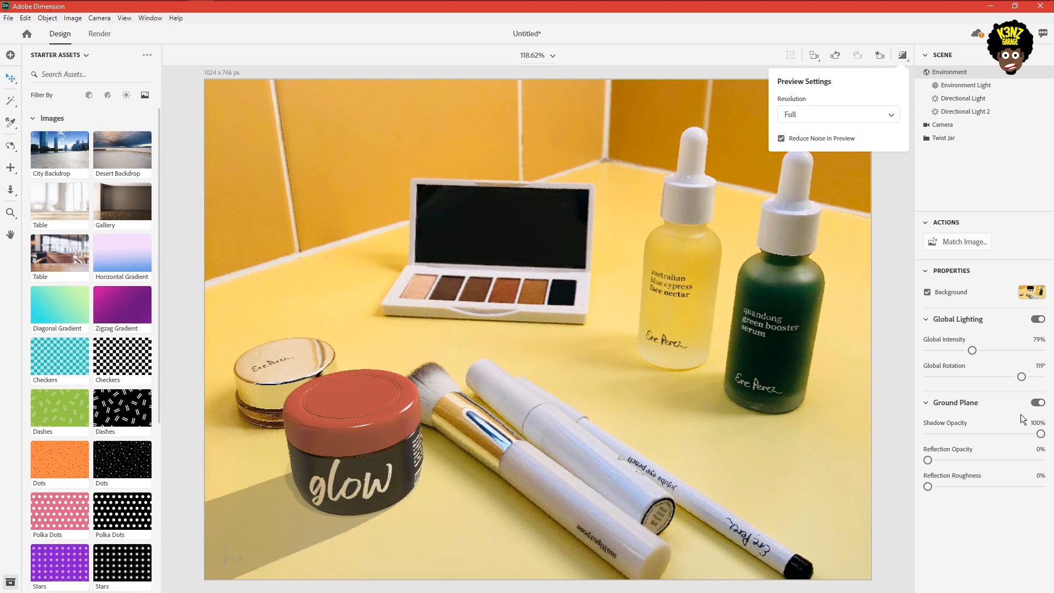
pyautogui.moveTo(1013, 433); pyautogui.dragTo(985, 433)
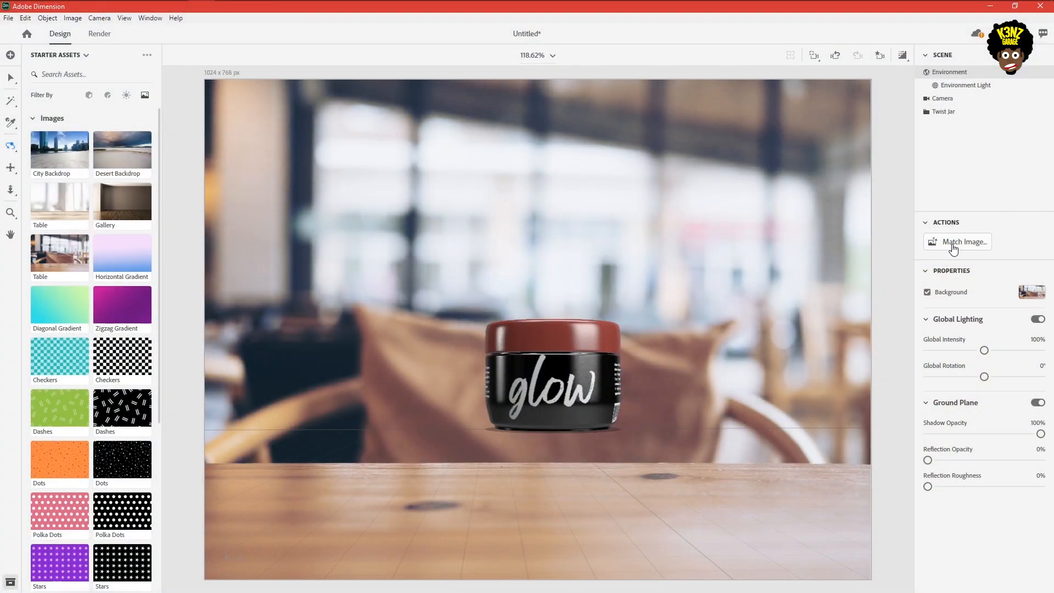
# - Match the scene to the café table background with multiple lights and camera perspective, keeping the canvas size, and check the render preview
pyautogui.click(932, 241)
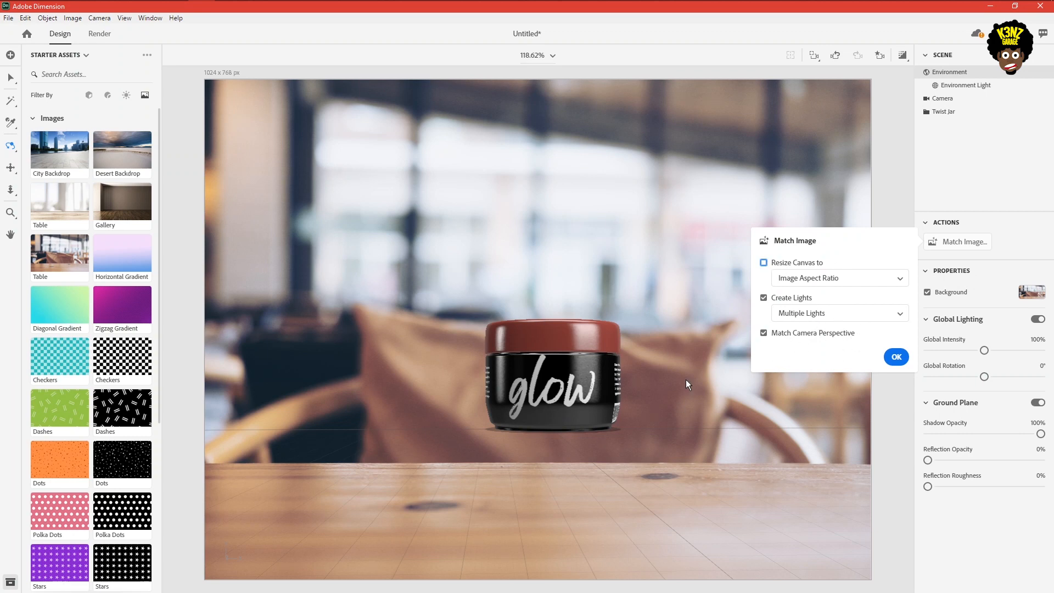
pyautogui.click(543, 378)
pyautogui.moveTo(564, 343); pyautogui.dragTo(511, 187)
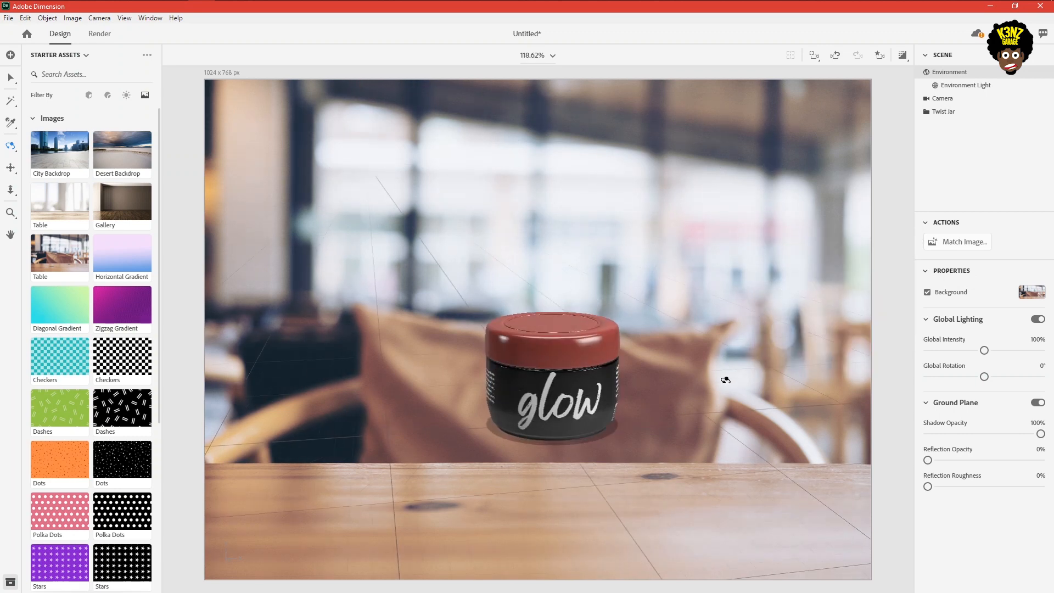
pyautogui.click(957, 241)
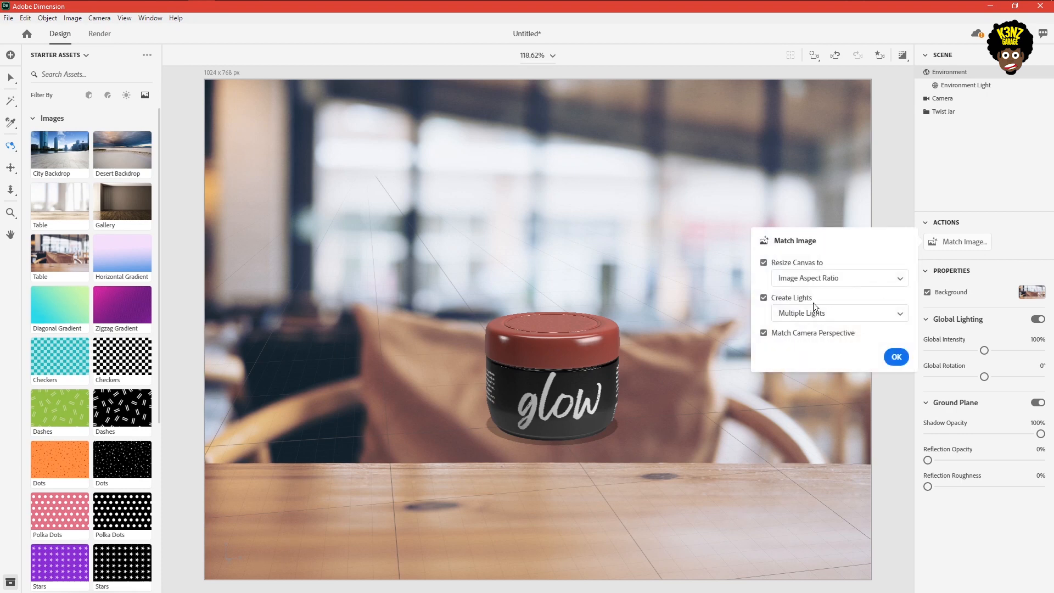
pyautogui.click(896, 356)
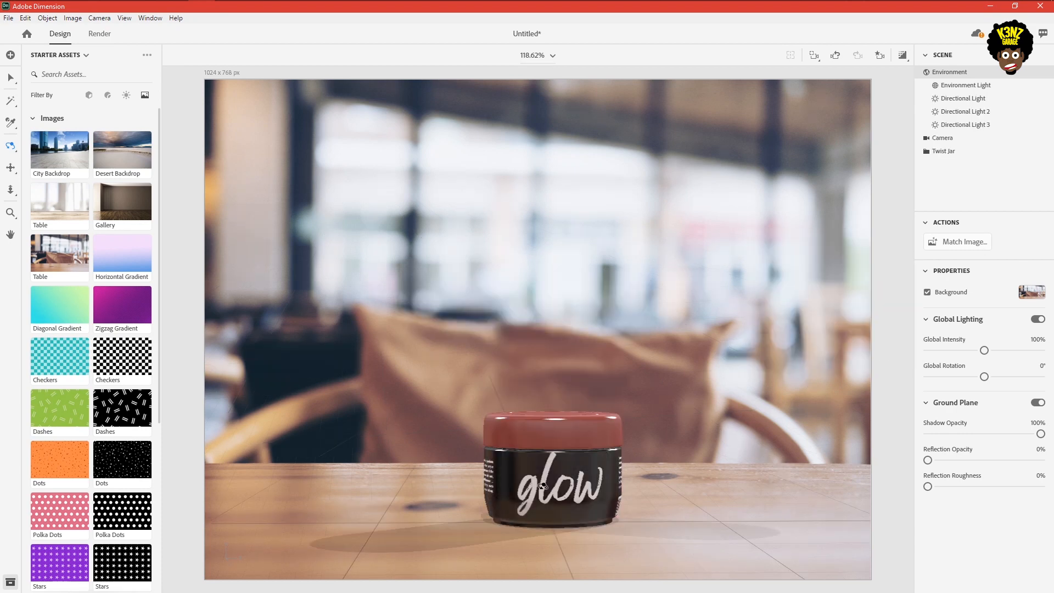
pyautogui.click(902, 54)
pyautogui.click(898, 180)
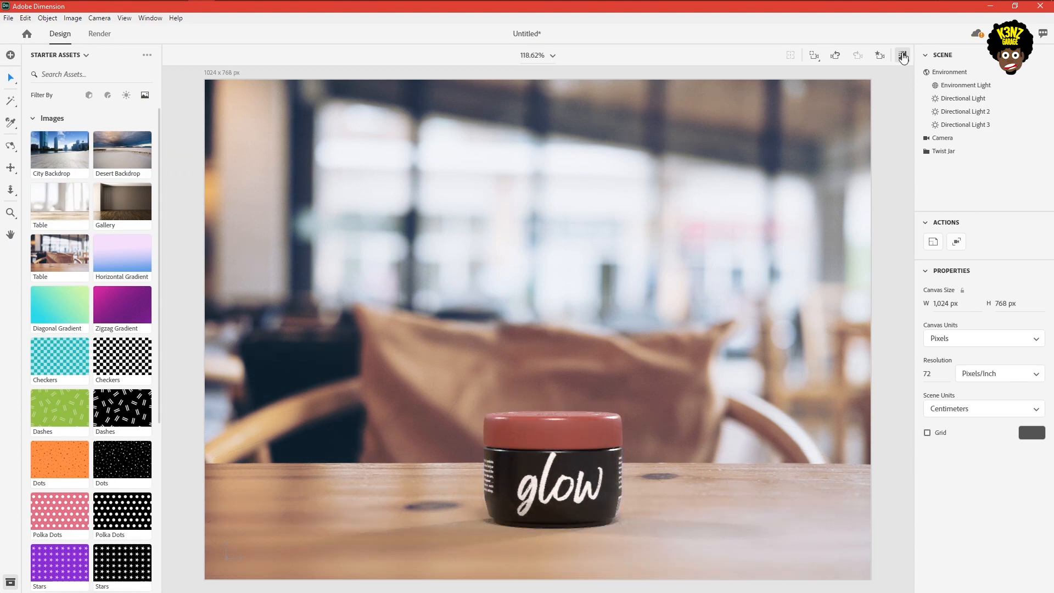
# - Replace the background image with the white cosmetics photo that shows the red lipstick, from the environment folder
pyautogui.click(714, 198)
pyautogui.click(1036, 292)
pyautogui.click(969, 212)
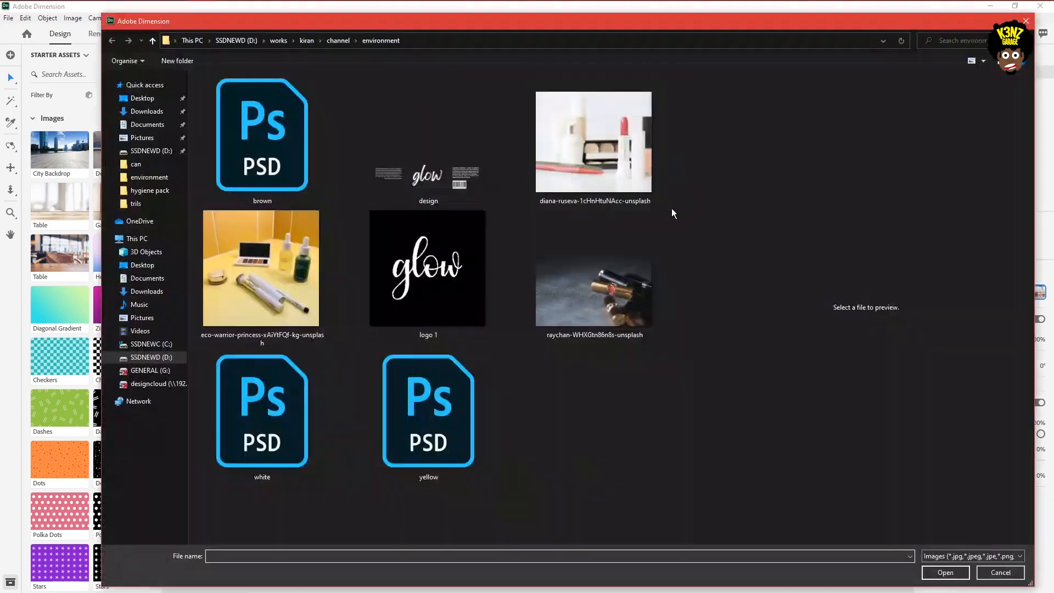
pyautogui.doubleClick(593, 143)
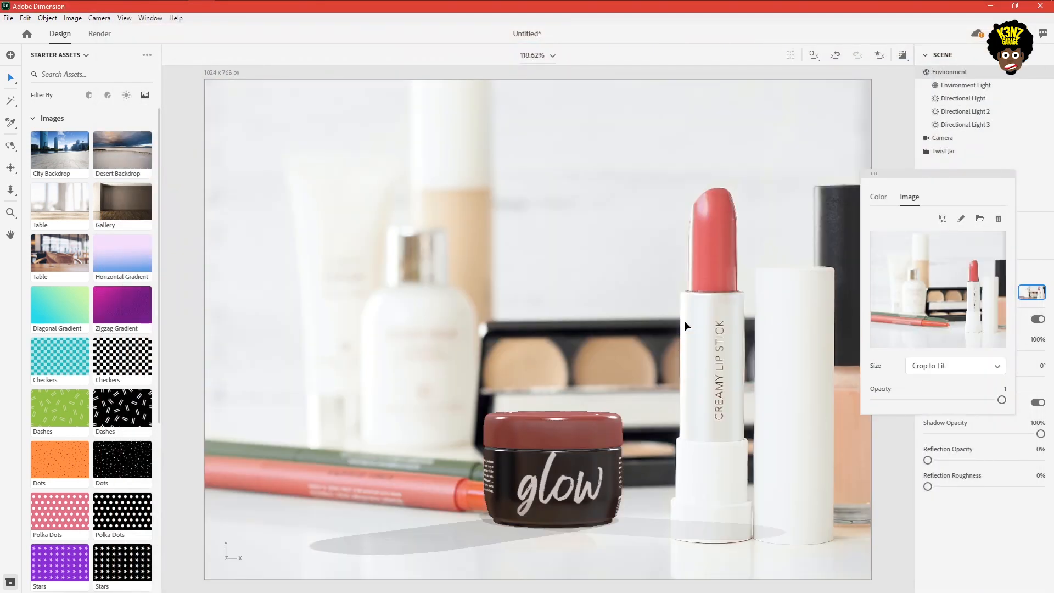
# - Match the scene lighting to the lipstick background with multiple lights, without resizing the canvas
pyautogui.click(549, 483)
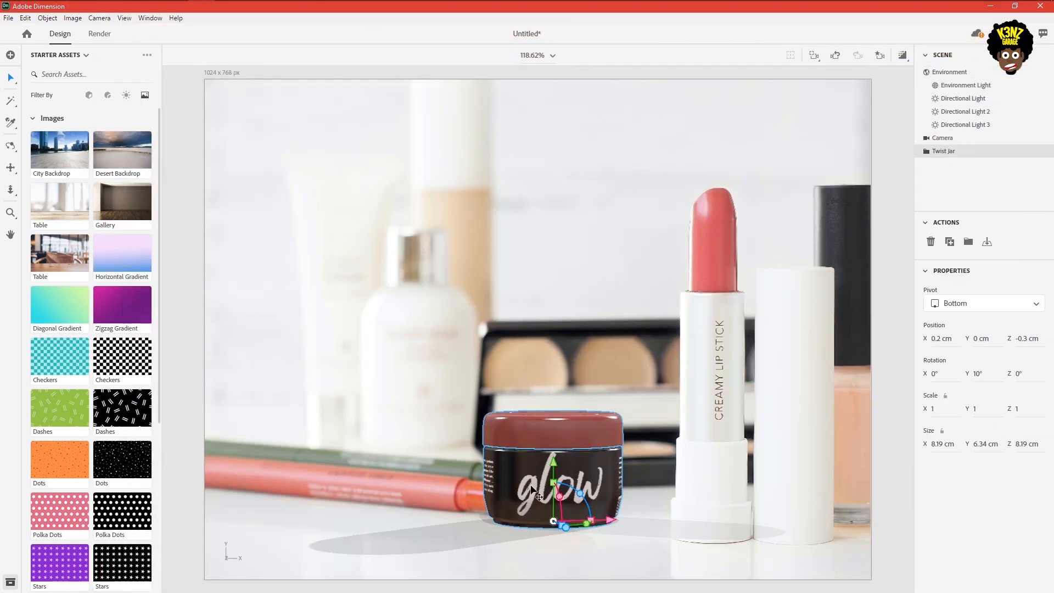
pyautogui.click(752, 187)
pyautogui.click(961, 241)
pyautogui.click(763, 264)
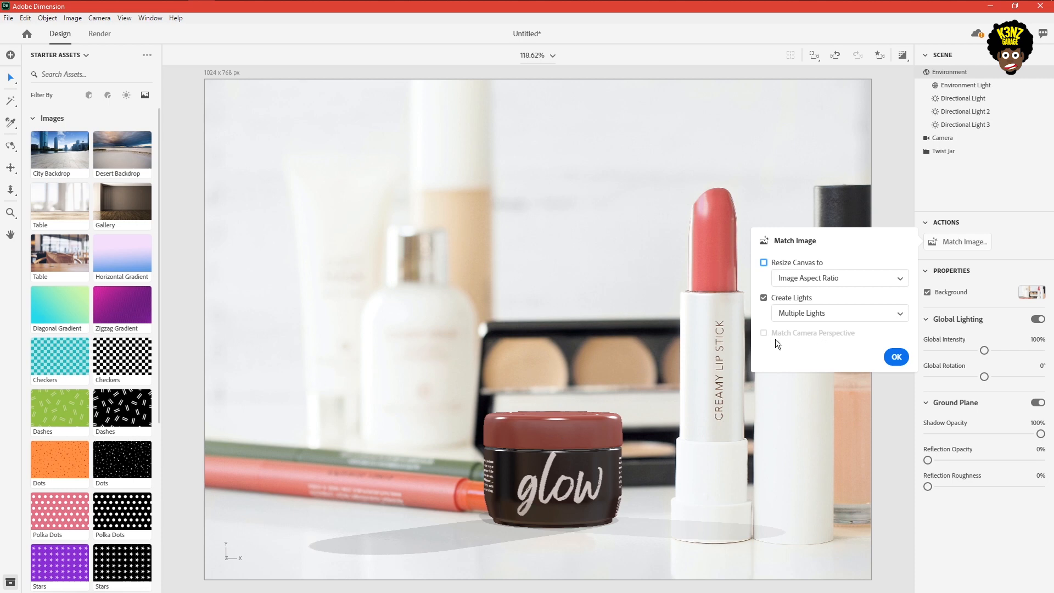
pyautogui.click(895, 357)
# - Move the Twist Jar forward to stand just beside the lipstick and check it in the render preview
pyautogui.click(571, 494)
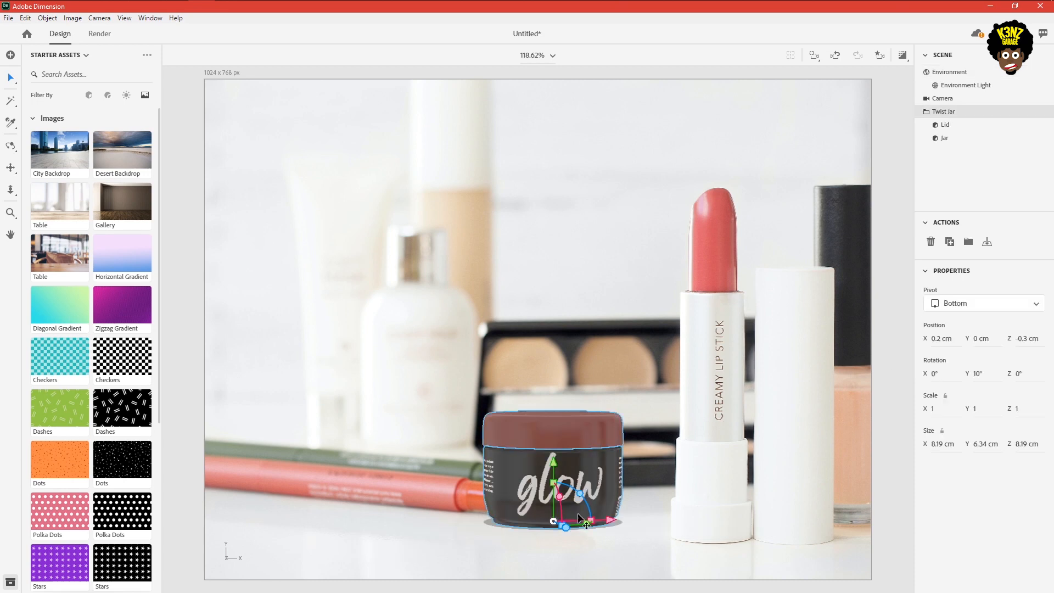
pyautogui.click(891, 95)
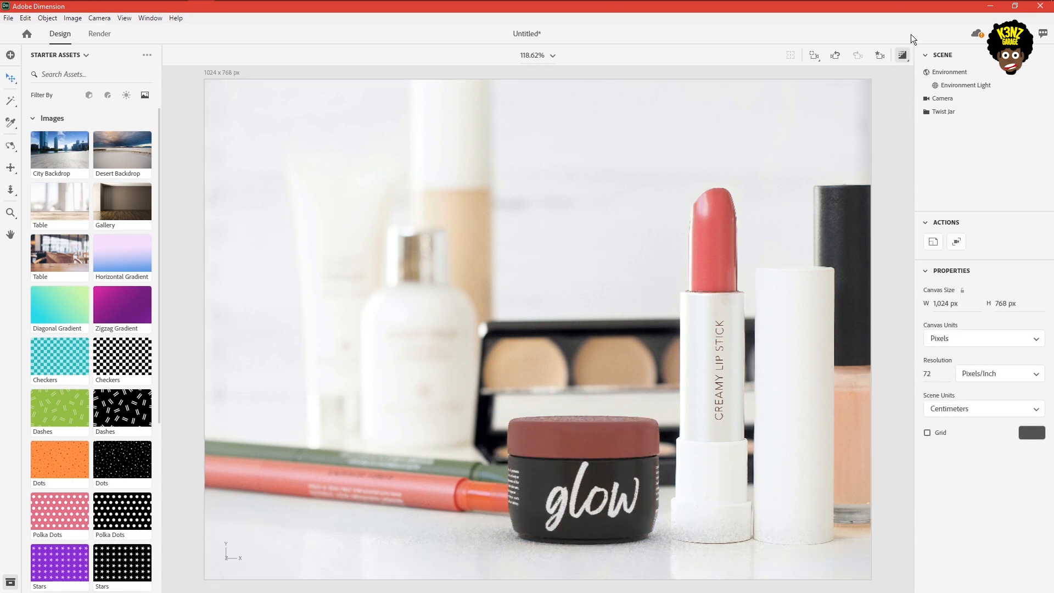
pyautogui.click(902, 55)
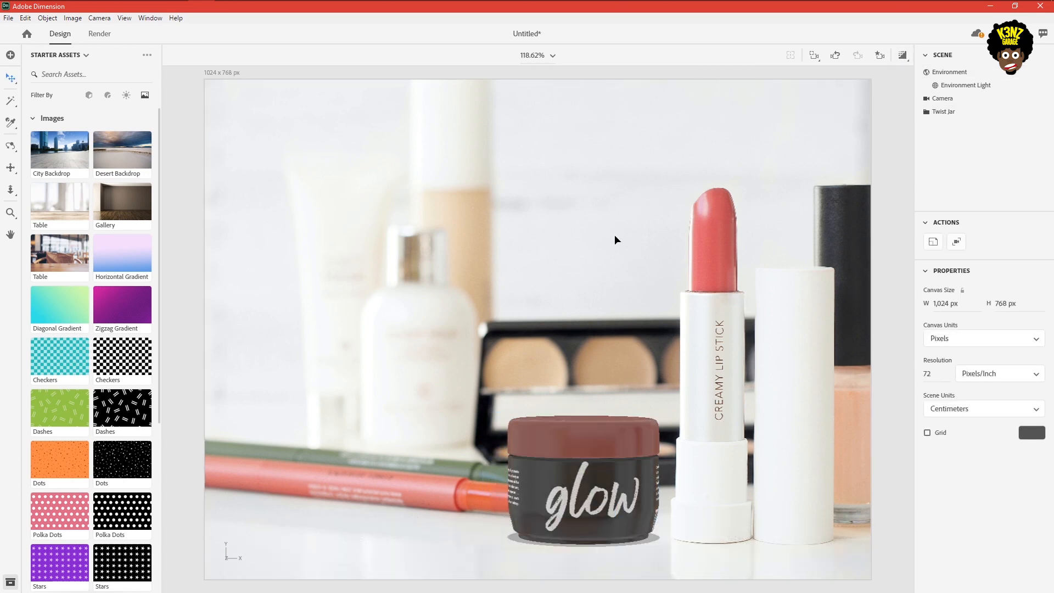
# - Replace the lipstick background with the yellow cosmetics photo "eco-warrior-princess-xAiYtFQf-kg-unsplash"
pyautogui.click(949, 72)
pyautogui.click(1027, 299)
pyautogui.click(980, 218)
pyautogui.click(264, 269)
pyautogui.click(944, 572)
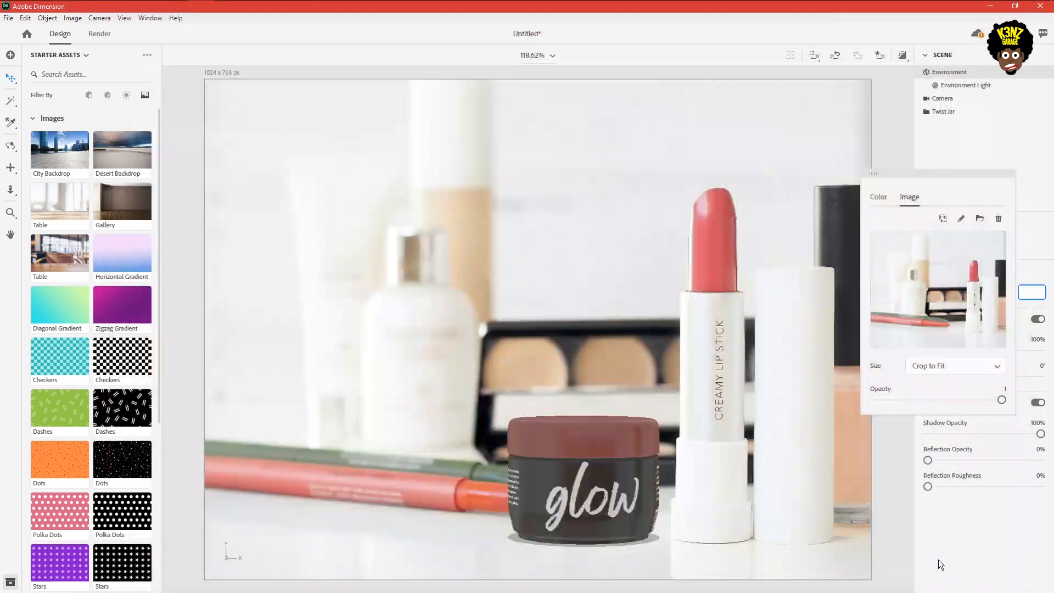
pyautogui.click(834, 223)
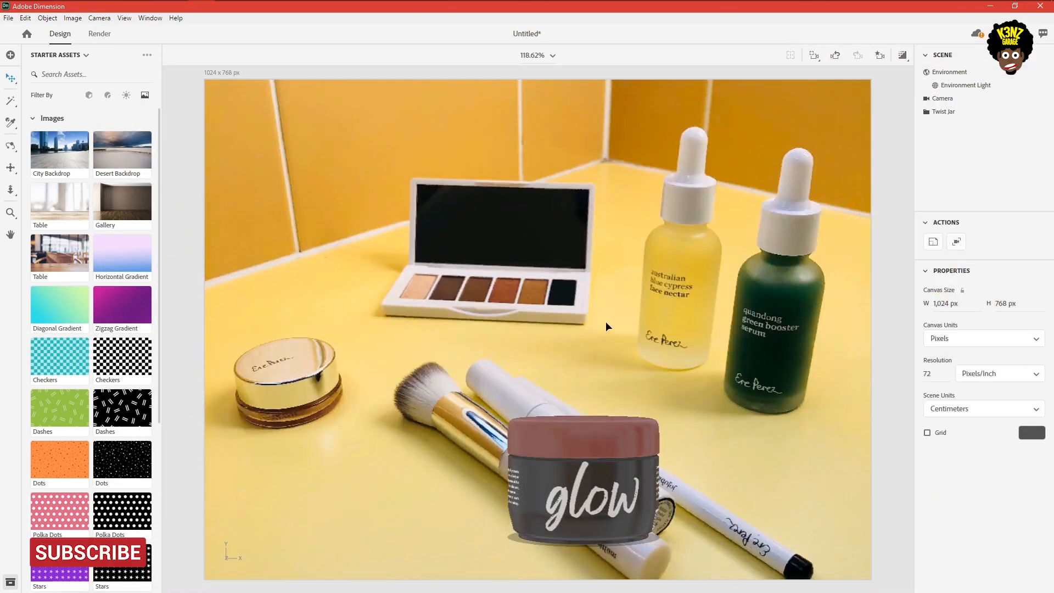
# - Show the ground grid and match the scene to the yellow photo with multiple lights and camera perspective, without resizing the canvas
pyautogui.click(927, 432)
pyautogui.click(955, 240)
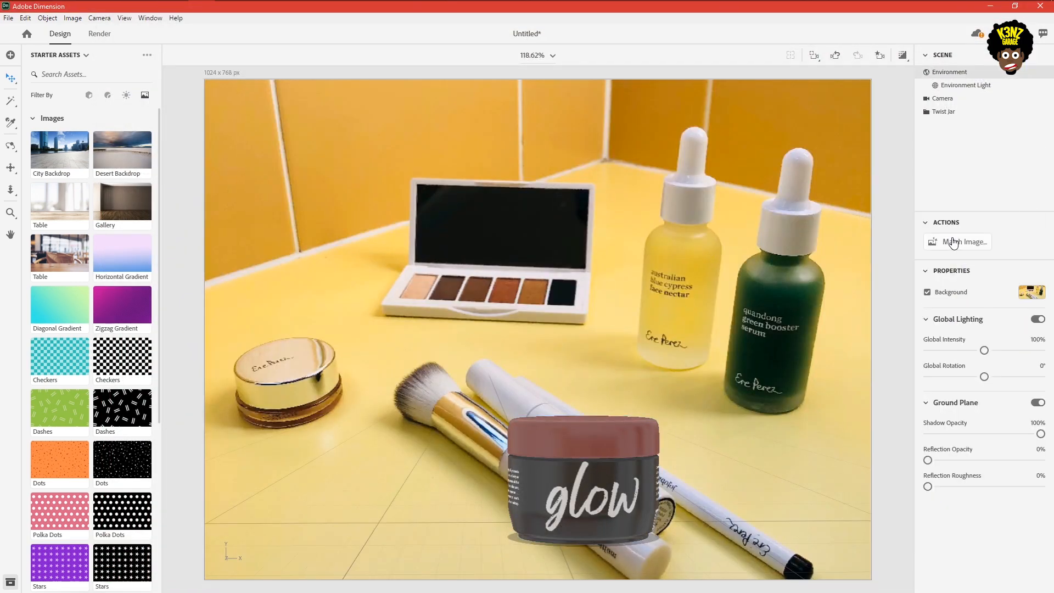
pyautogui.click(896, 356)
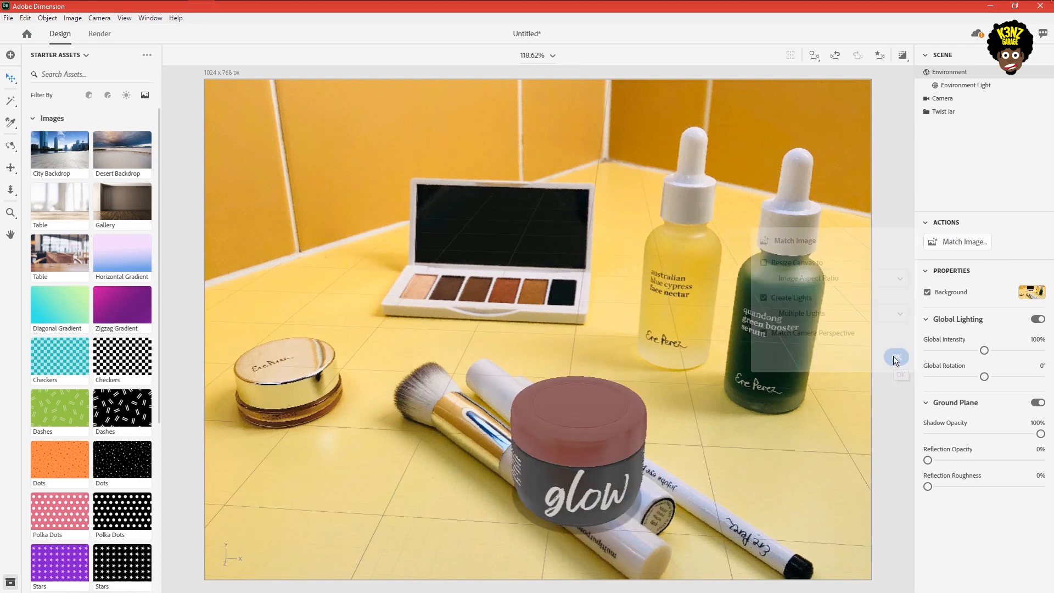
# - Move the Twist Jar in front of the gold compact, to about X -12.4 cm and Z 6.9 cm, and preview the render
pyautogui.click(631, 505)
pyautogui.moveTo(612, 505); pyautogui.dragTo(388, 493)
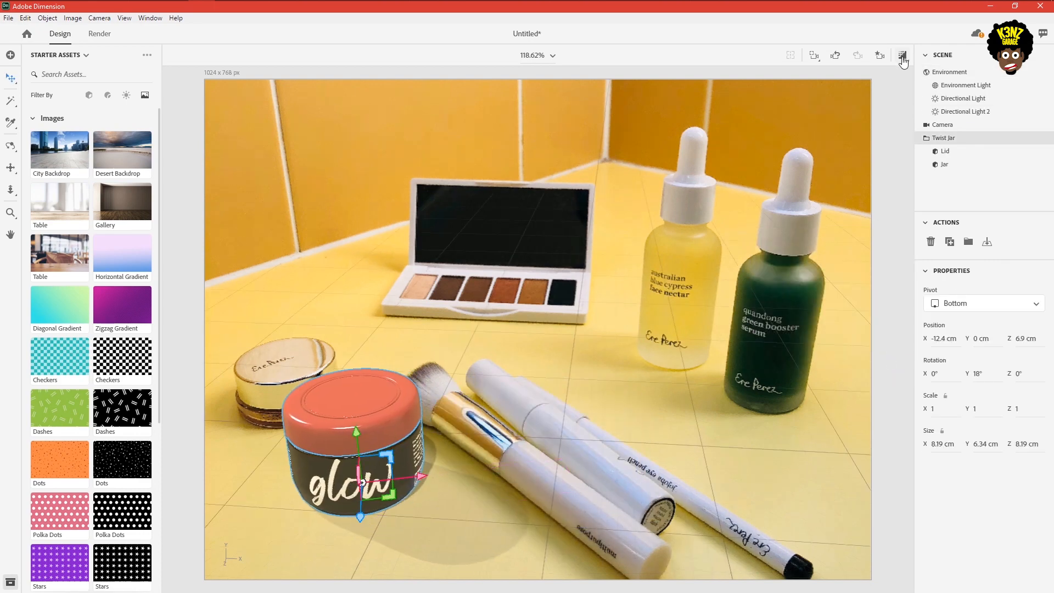
pyautogui.click(903, 58)
pyautogui.click(885, 222)
pyautogui.click(851, 412)
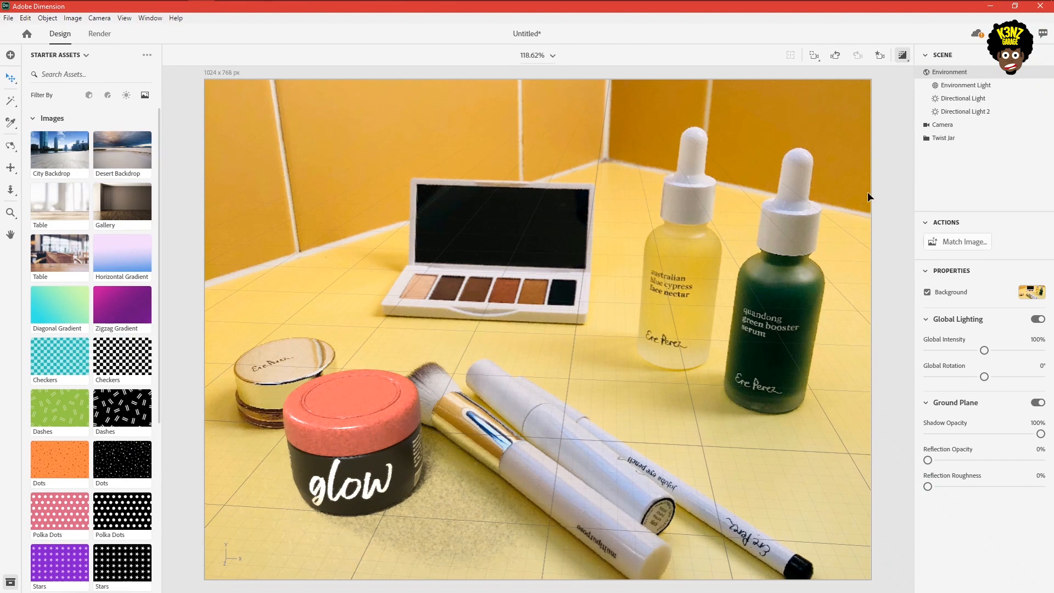
# - Turn off the ground grid and render a preview of the jar beside the gold compact
pyautogui.click(372, 442)
pyautogui.click(903, 57)
pyautogui.click(898, 246)
pyautogui.click(927, 432)
pyautogui.click(903, 58)
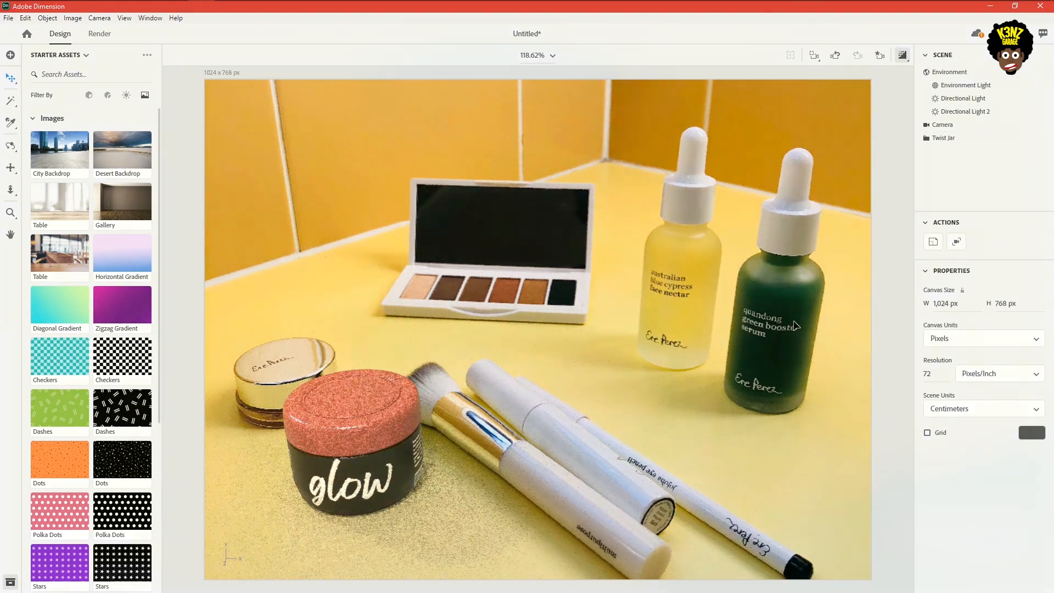